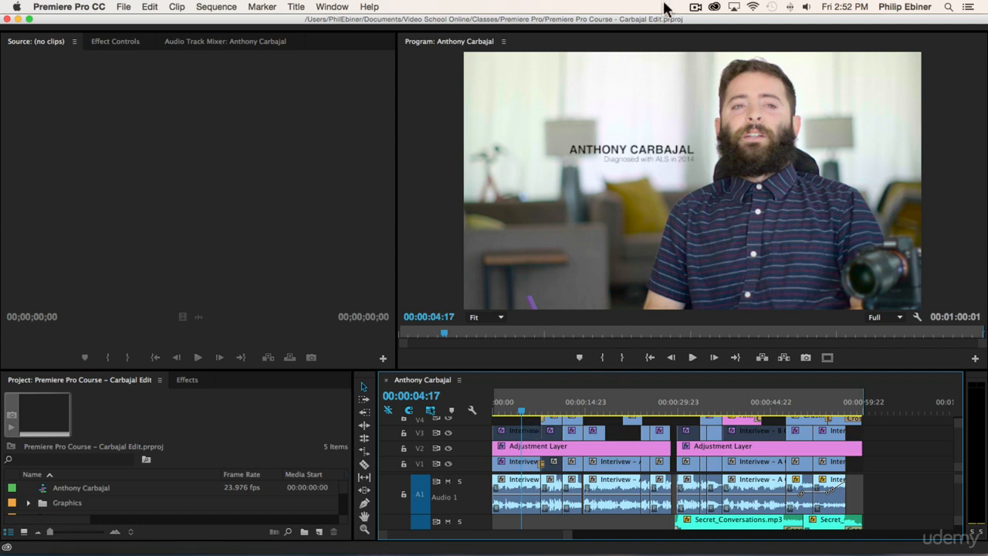
- Reopen the recent Premiere Pro Course project and park the playhead on the interview shot
click(126, 7)
mouse_move(150, 45)
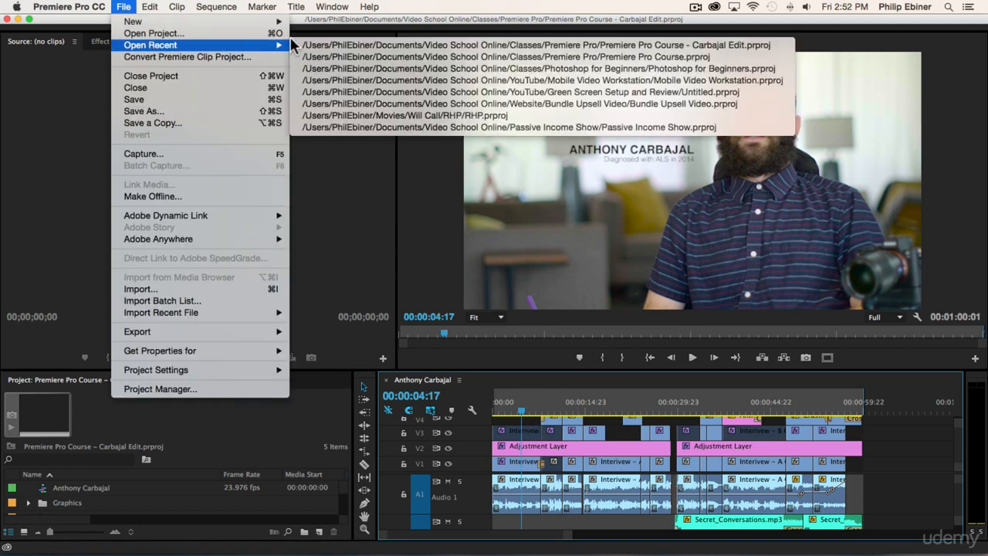
click(357, 56)
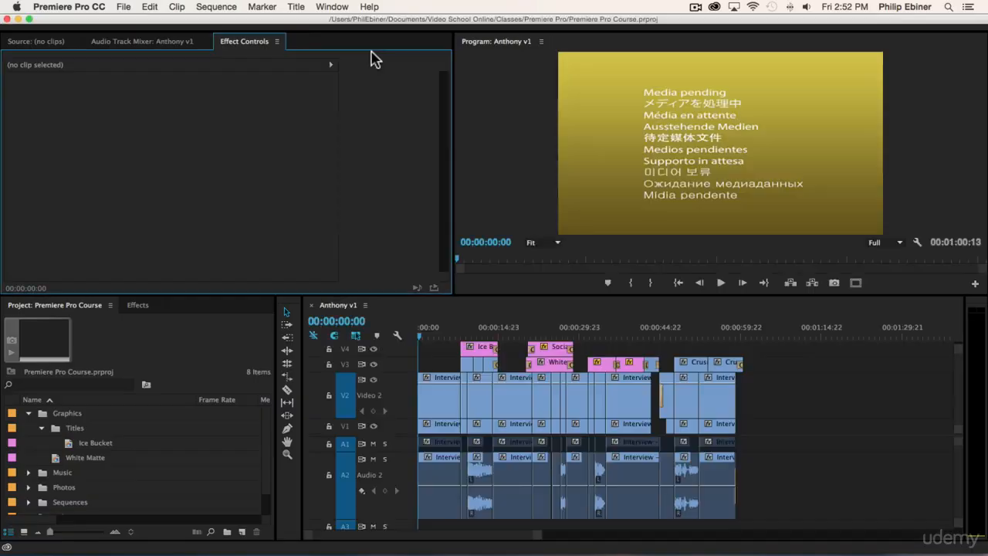
drag(437, 335, 437, 336)
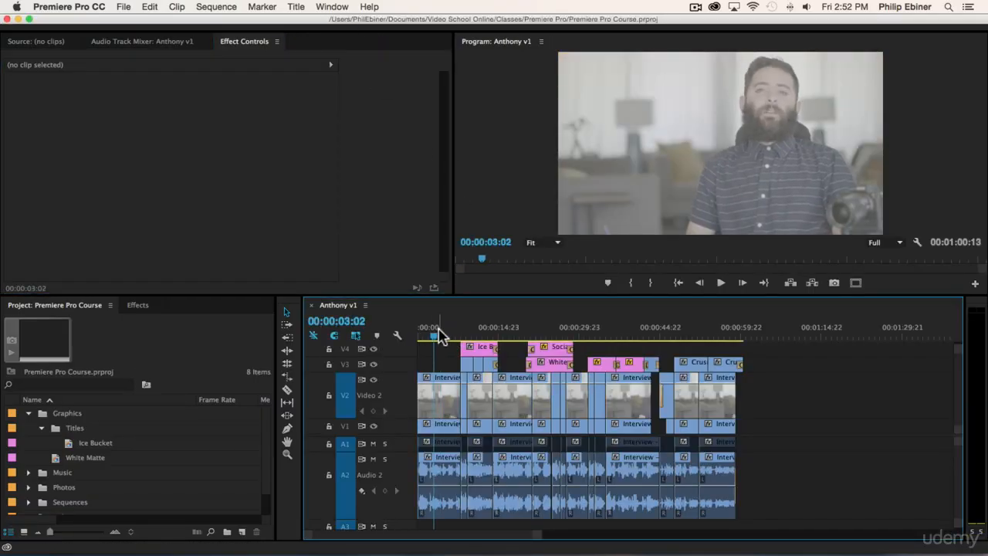
- Start a new title in the Titles bin and begin naming it LT Anthony
click(74, 430)
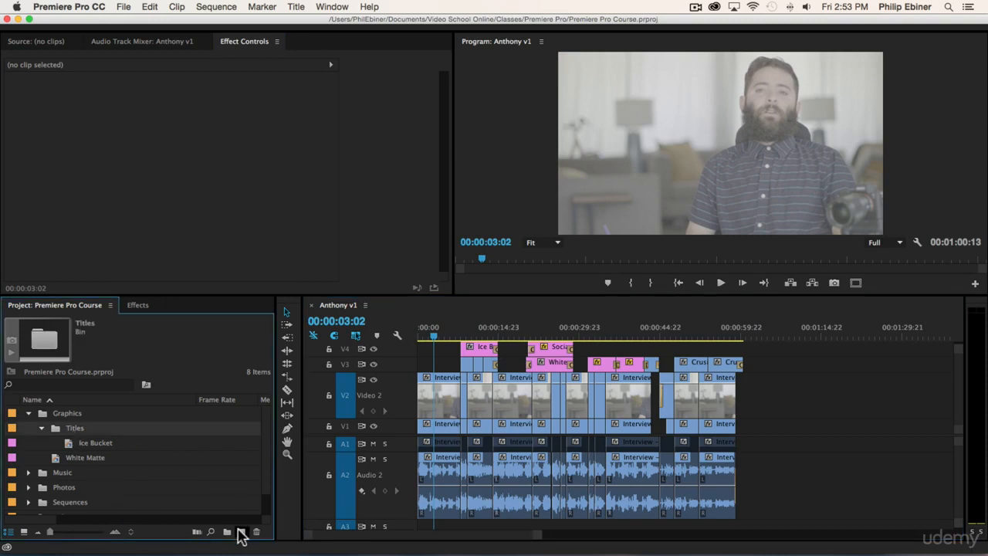
click(242, 532)
click(301, 459)
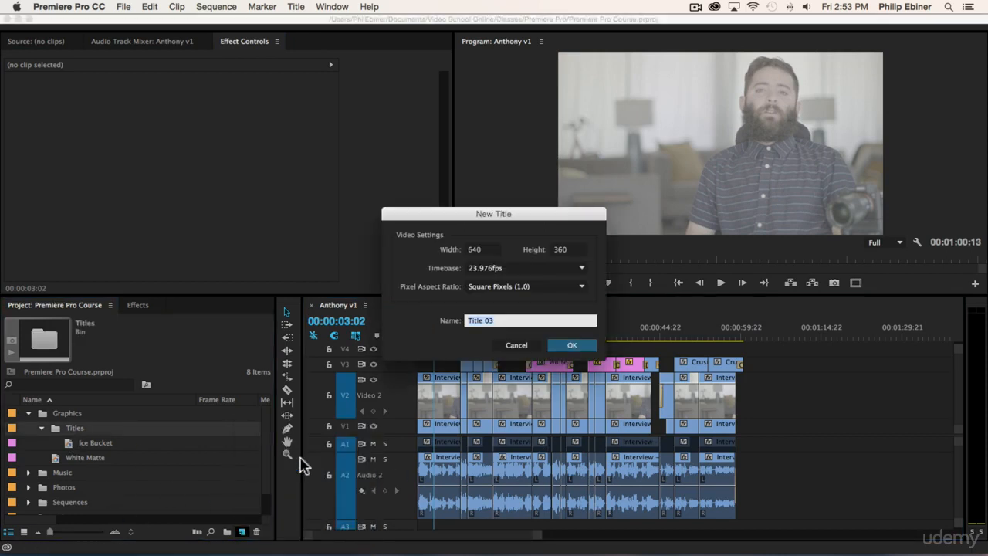
- Create the LT Anthony title, show the interview frame behind it, and enlarge the Title window to fill the screen
click(573, 346)
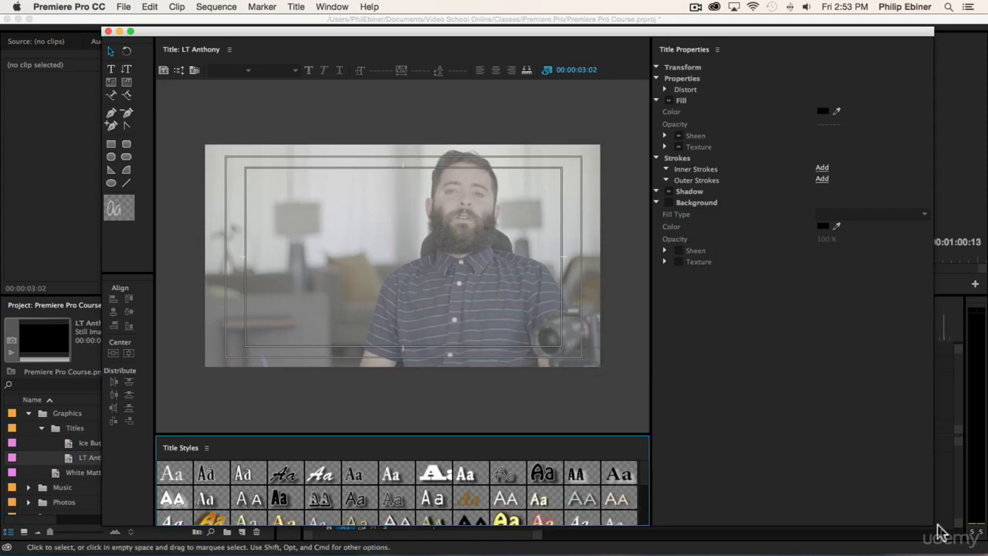
drag(933, 524, 436, 476)
drag(454, 343, 690, 339)
click(269, 264)
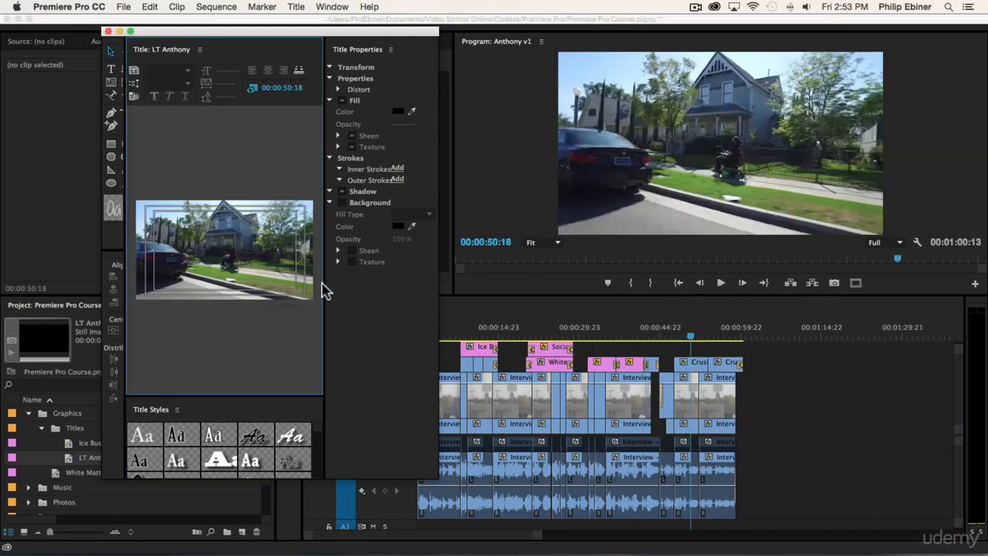
drag(439, 477, 435, 517)
drag(700, 340, 731, 341)
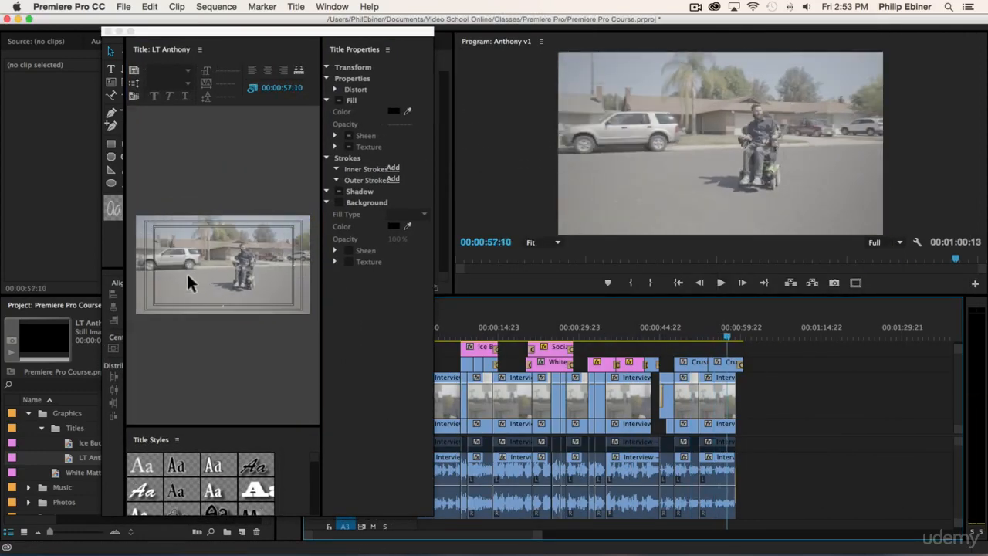
click(720, 338)
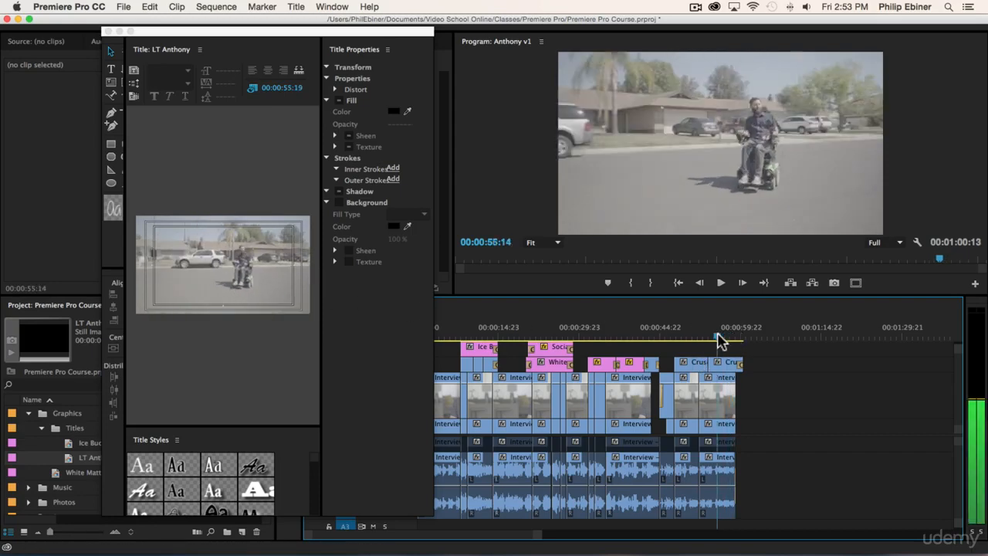
drag(724, 340, 435, 340)
key(space)
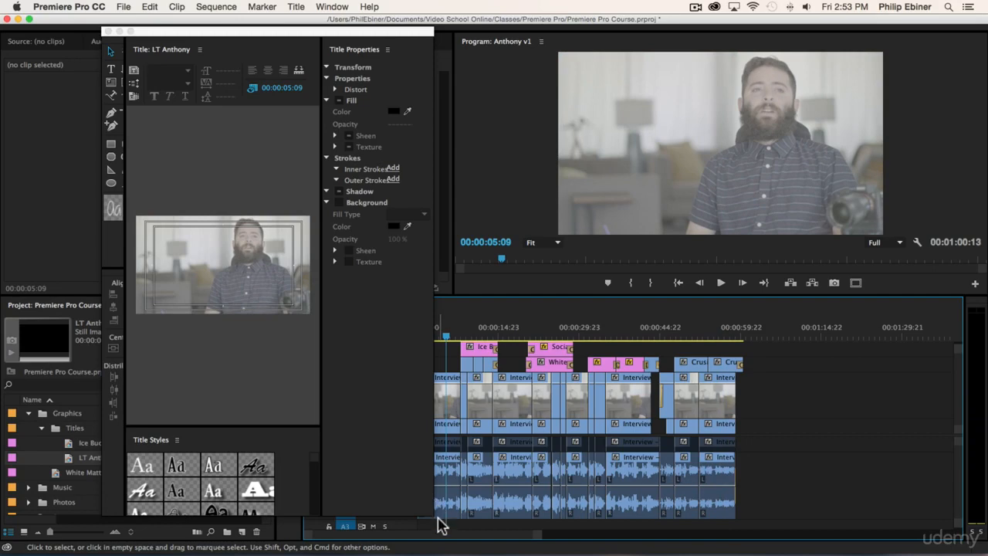
drag(468, 517, 969, 520)
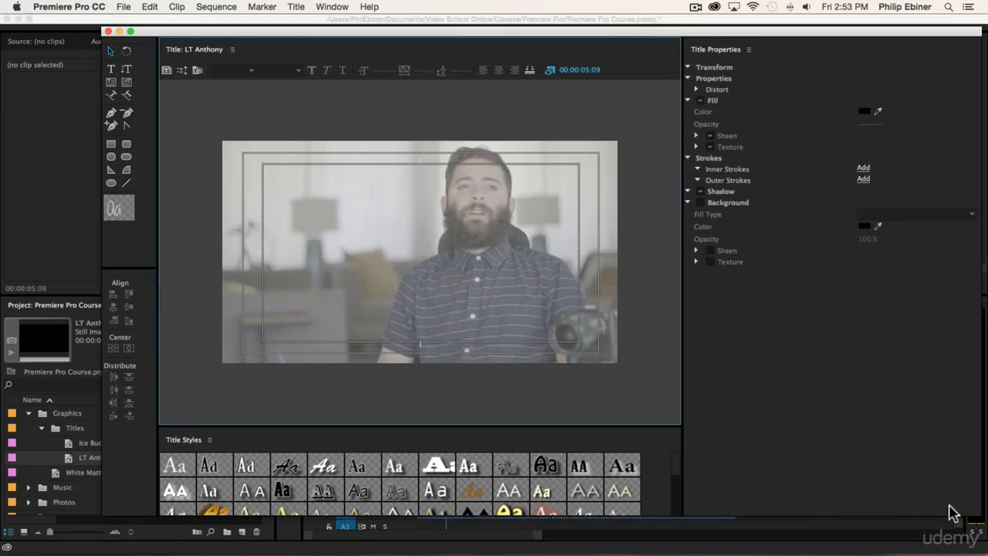
click(110, 68)
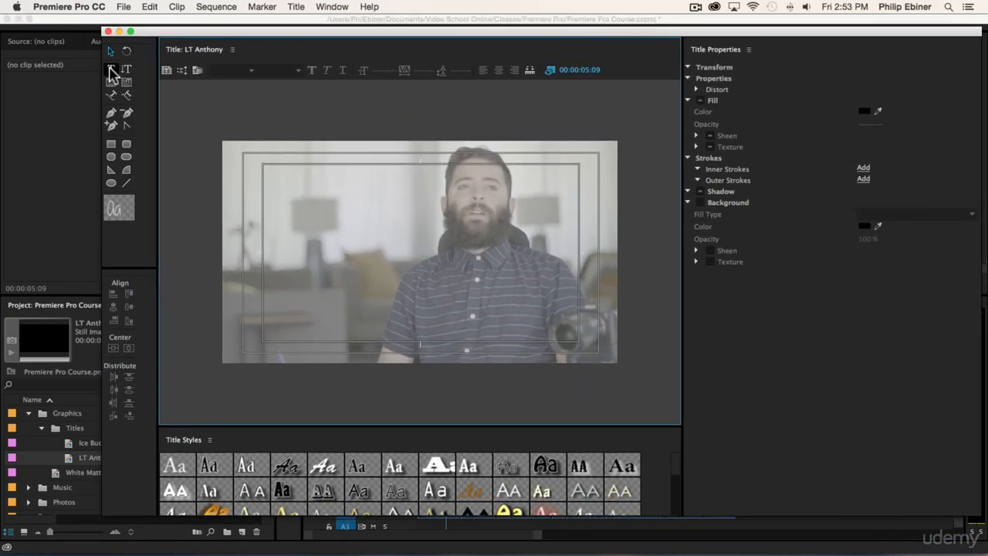
click(297, 229)
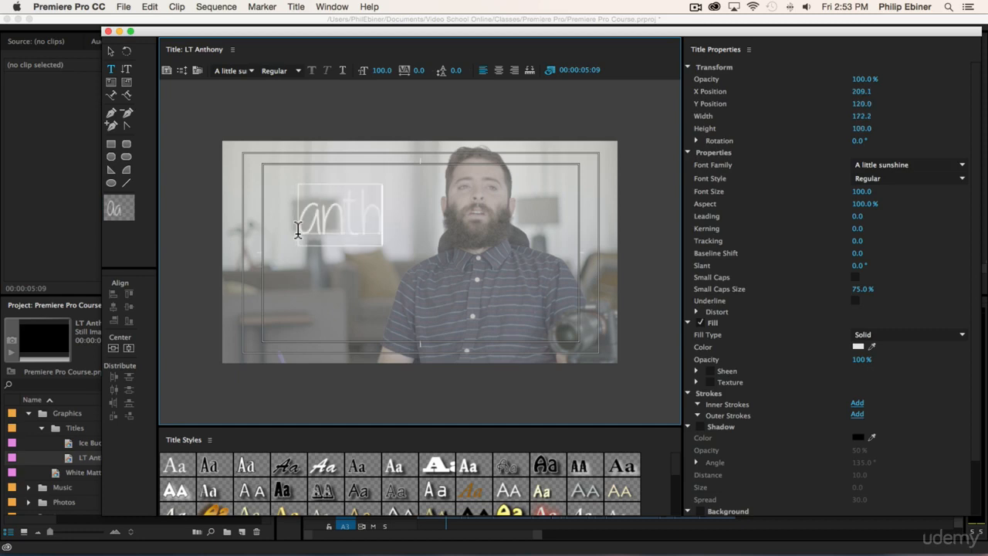
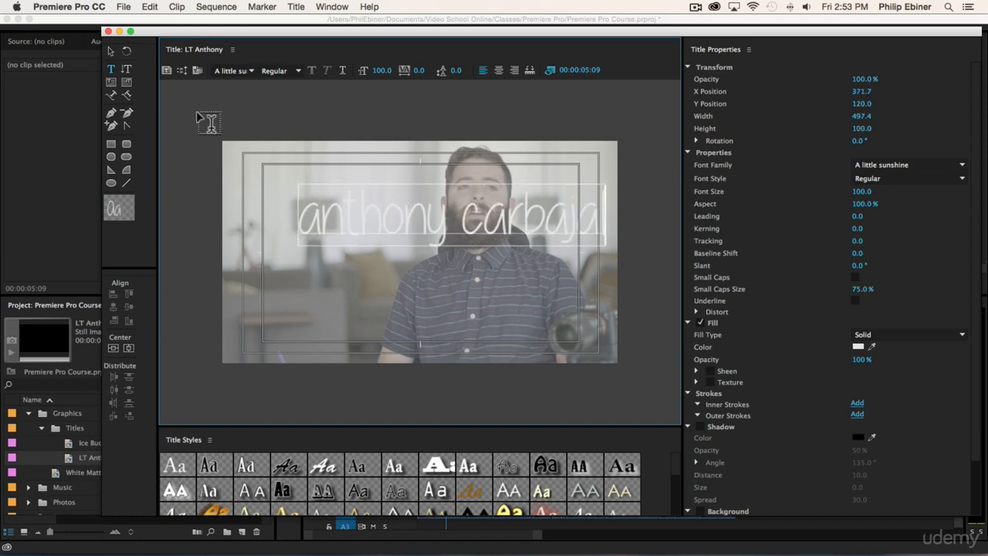
click(111, 52)
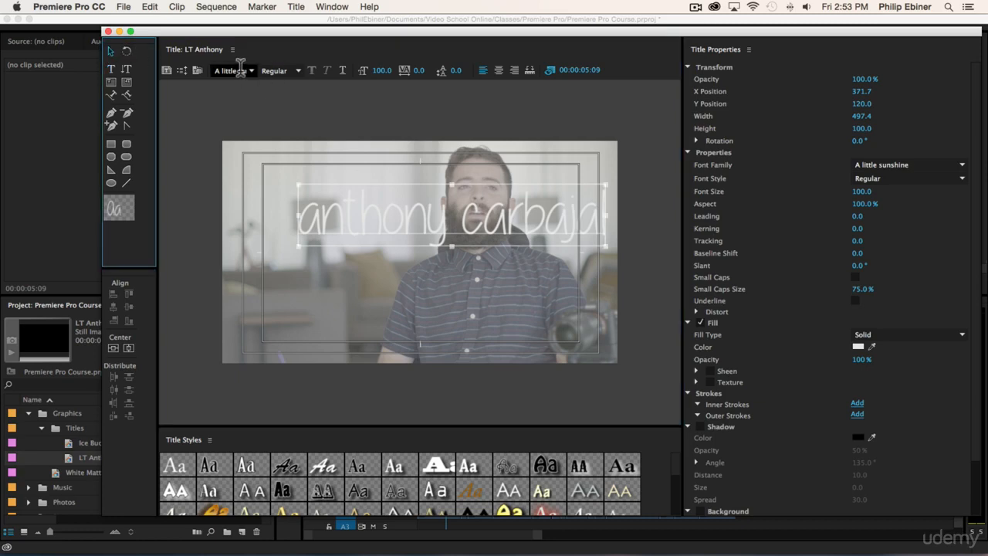
- Set the name's font to Helvetica Light at 27 points
click(241, 71)
text(Helvetica)
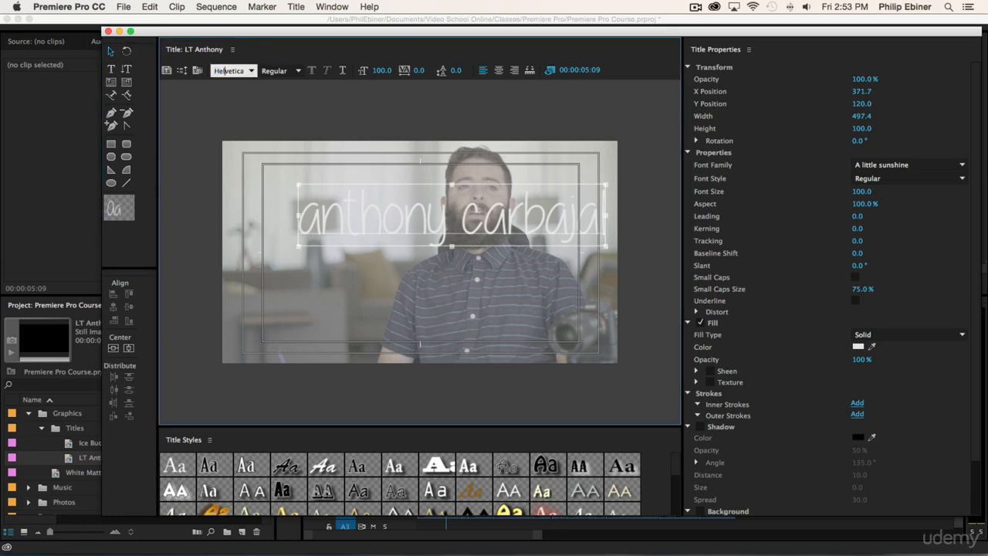
key(Return)
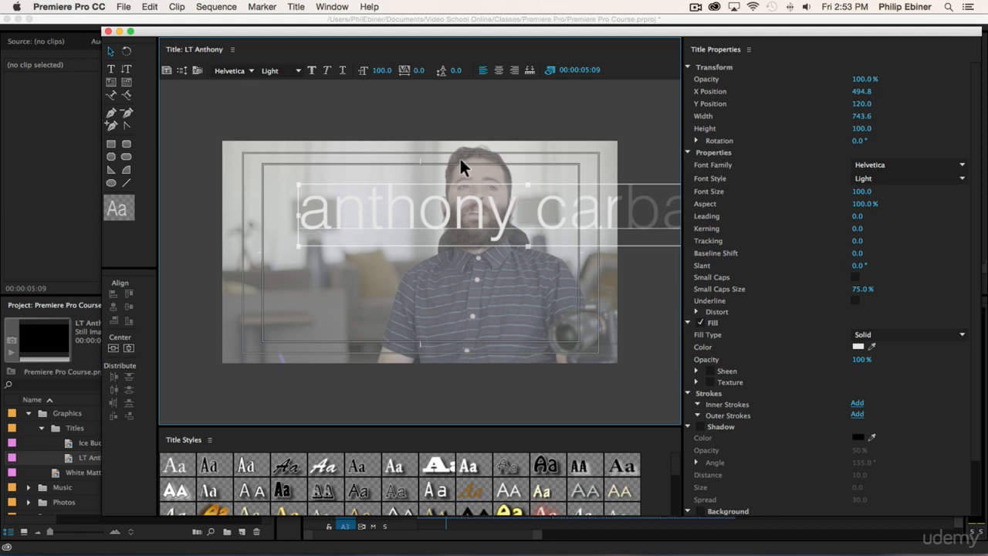
click(386, 71)
text(91)
key(Return)
drag(379, 70, 330, 70)
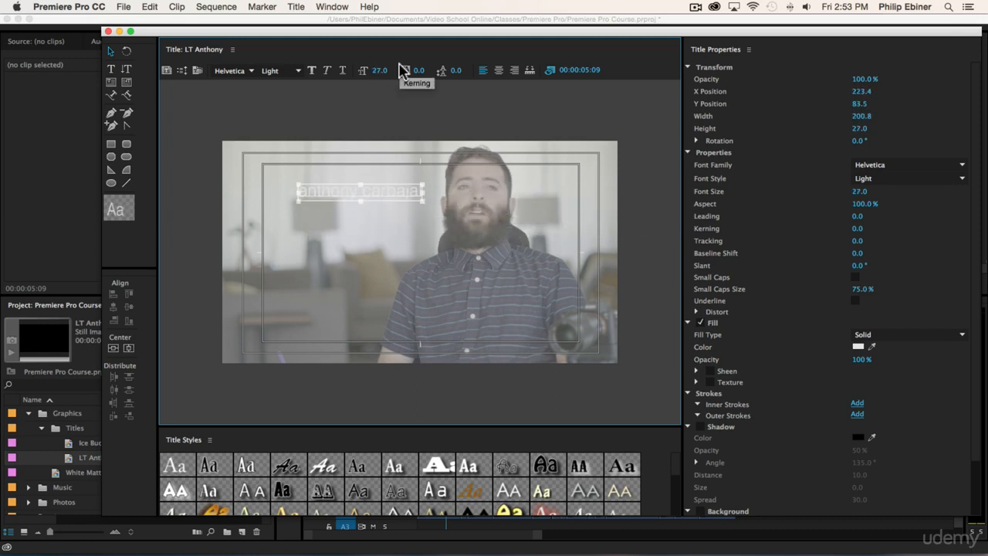
- Turn on small caps at 100% and shift the name toward the upper left
click(855, 278)
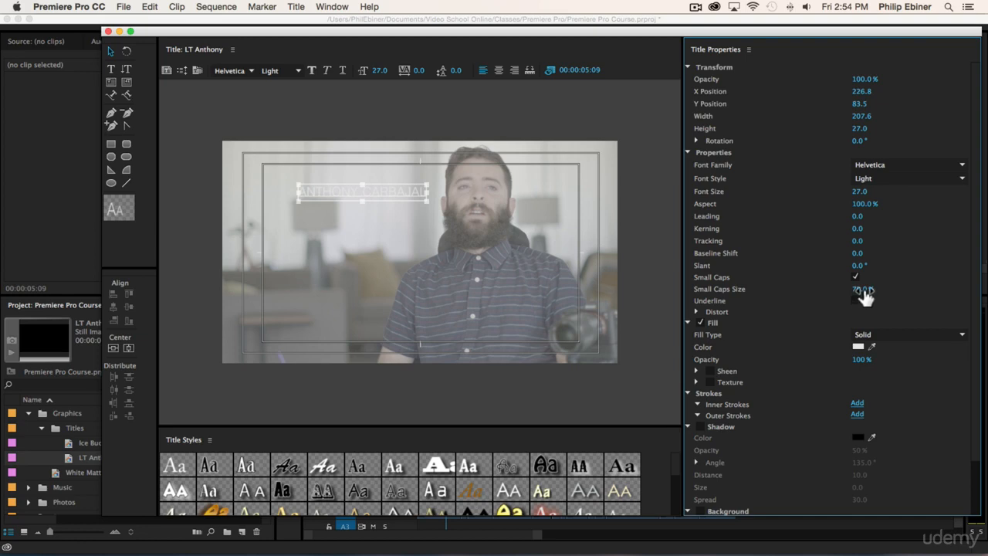
drag(864, 296, 912, 296)
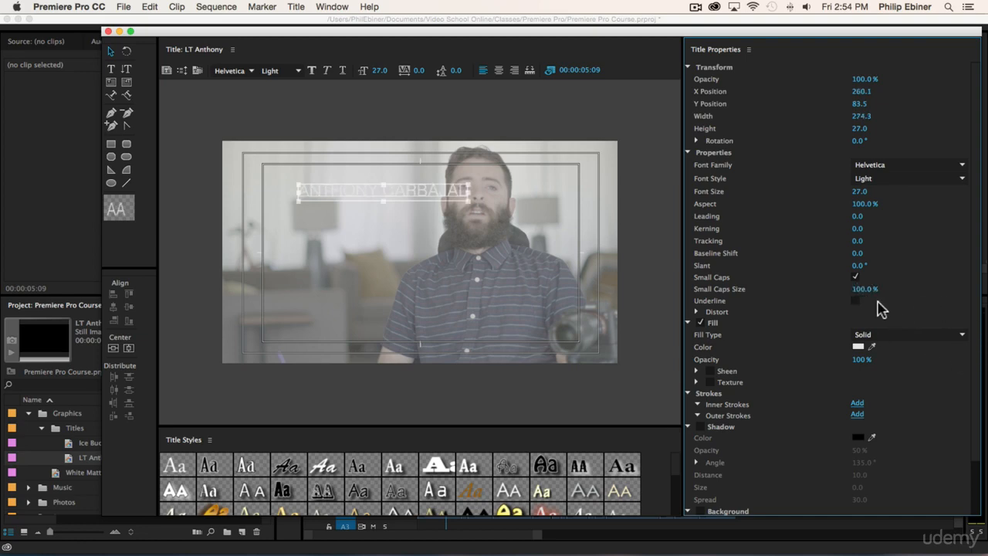
drag(408, 194, 370, 193)
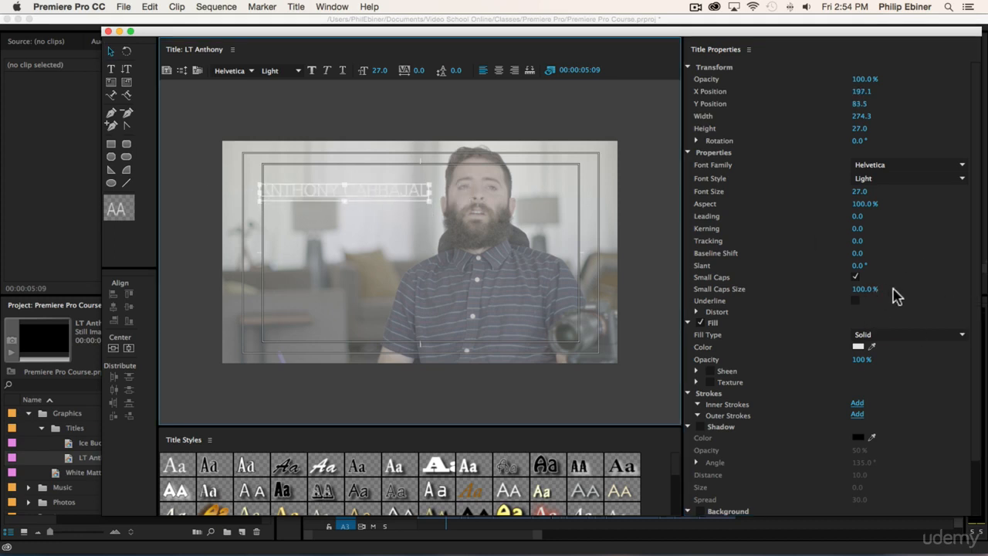
click(857, 349)
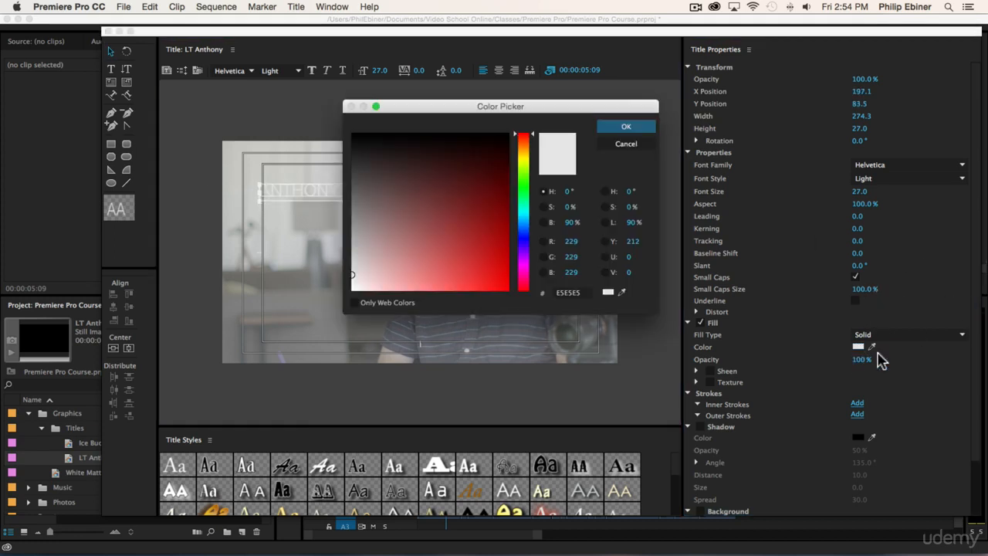
- Make the name black with a Bold font style
drag(415, 223, 313, 105)
click(621, 127)
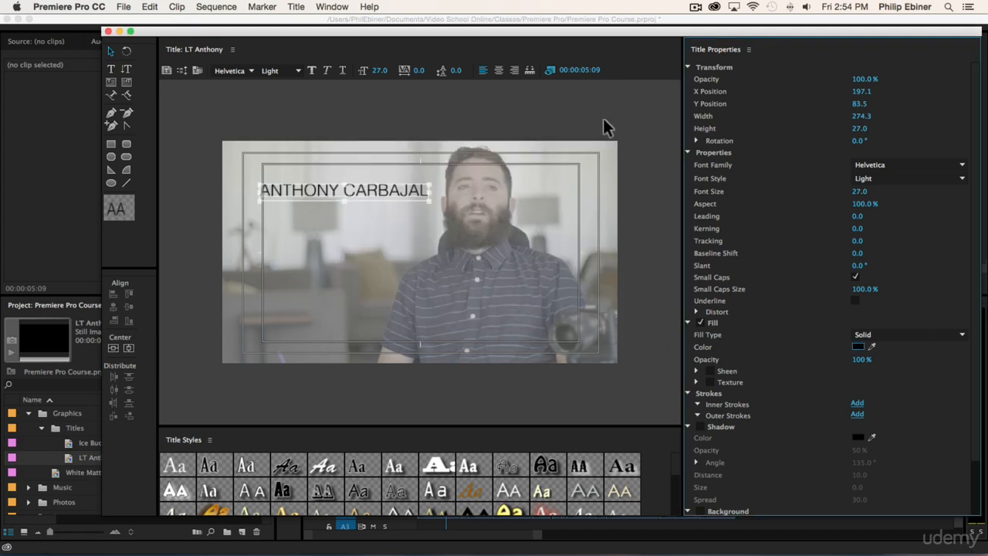
click(298, 71)
click(301, 72)
click(963, 179)
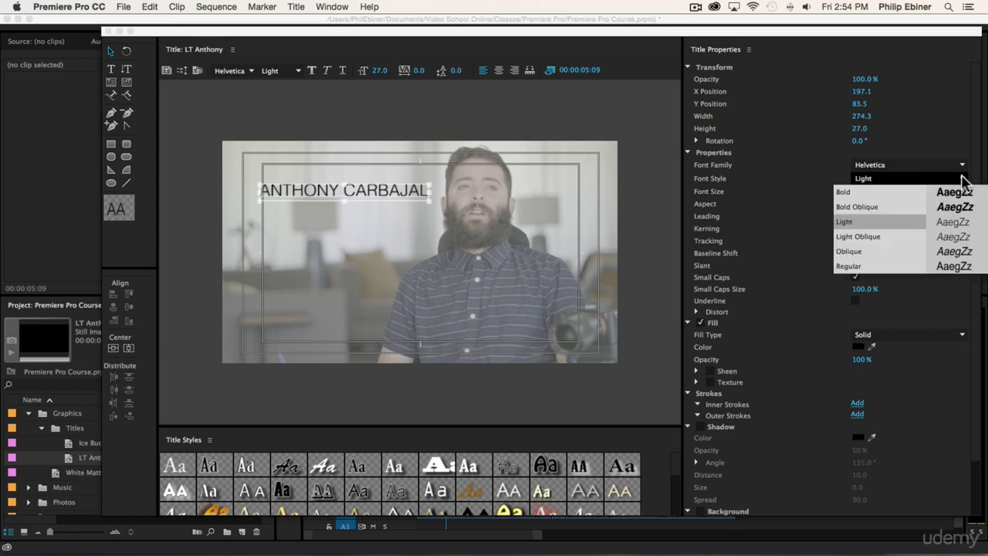
click(875, 192)
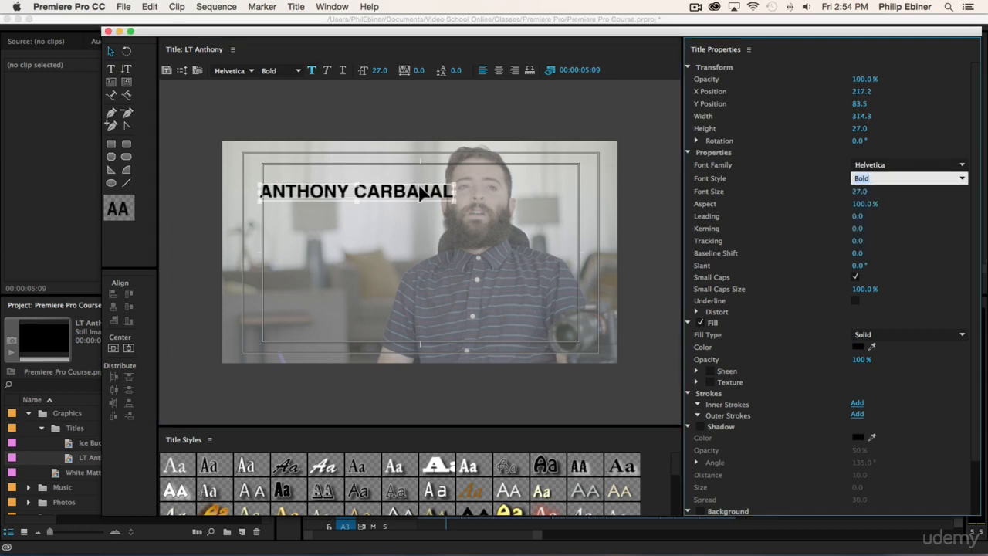
- Scale the name down to size 18.7 at X 208.7, Y 110.7, then reselect it
drag(454, 180, 396, 213)
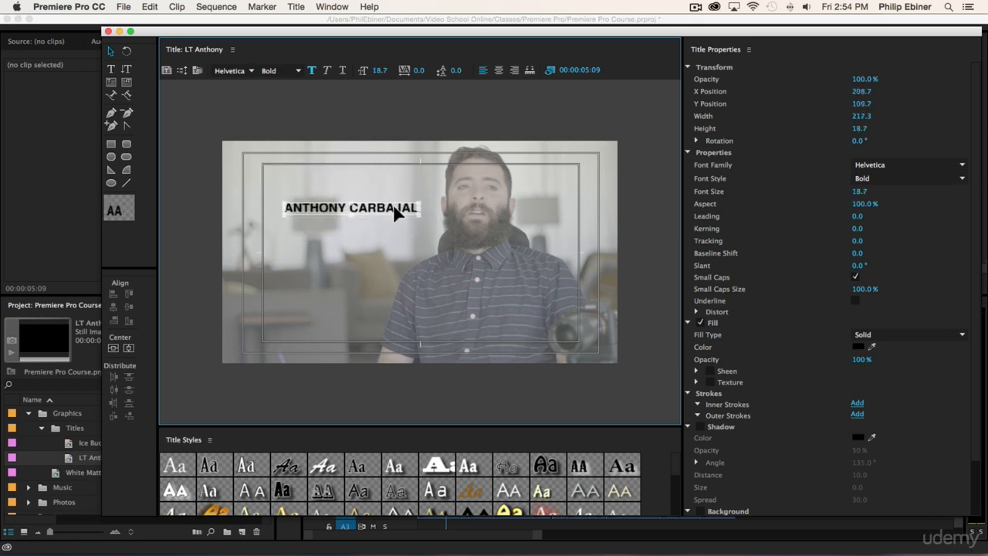
click(397, 114)
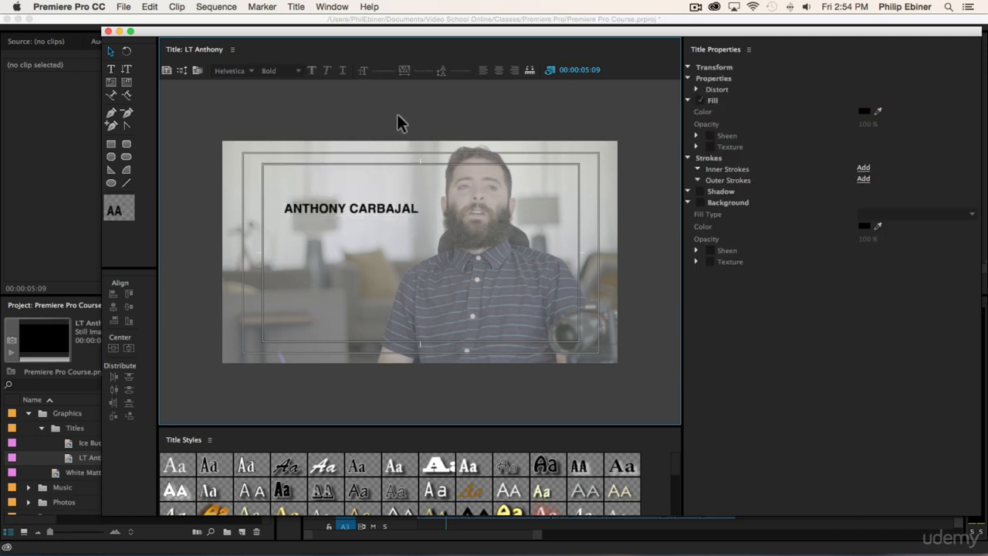
click(113, 72)
click(359, 245)
click(113, 51)
click(374, 214)
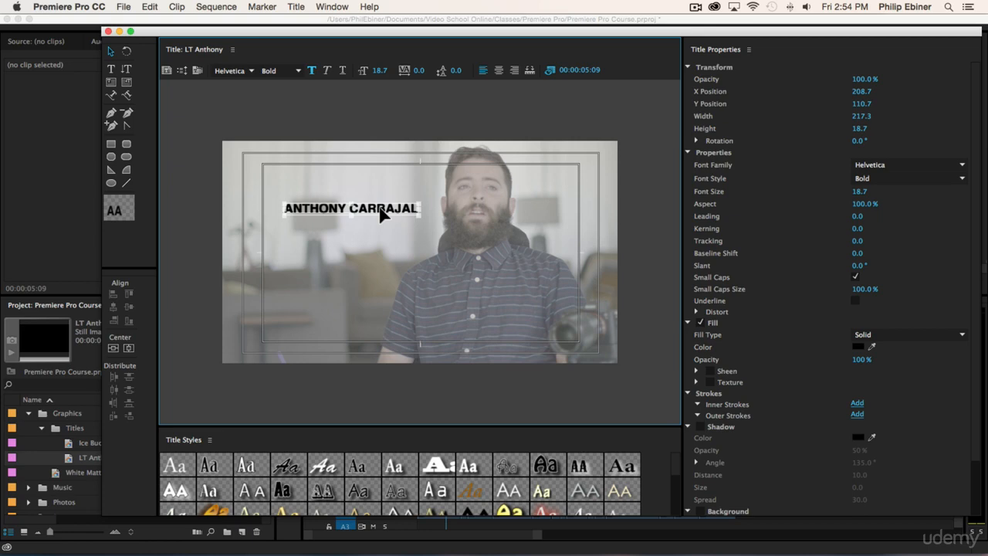
- Duplicate the name line, retype it as DIAGNOSED WITH ALS IN 2014, and place it under the name
mouse_move(377, 217)
mouse_down()
mouse_move(386, 231)
mouse_move(360, 220)
mouse_move(353, 236)
mouse_move(374, 227)
mouse_up()
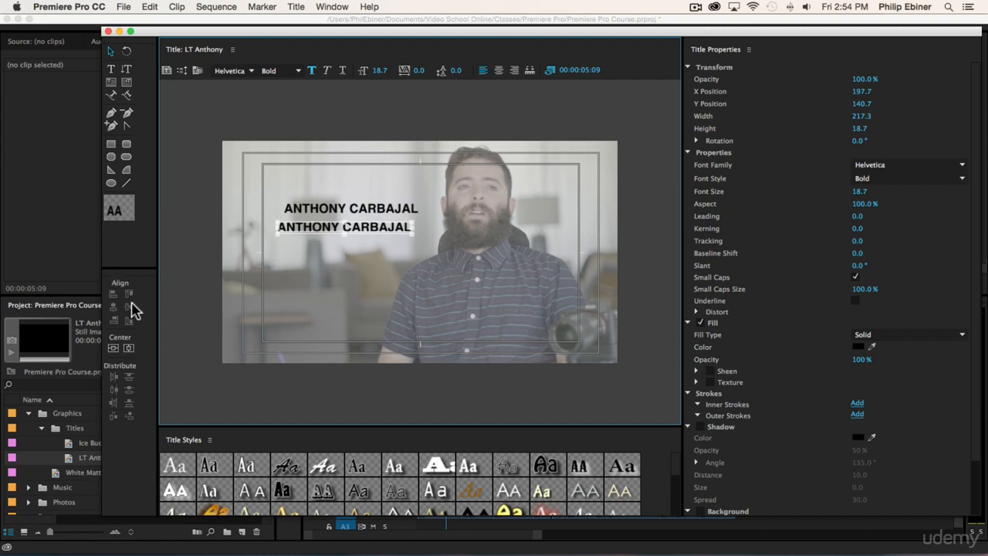
double_click(399, 225)
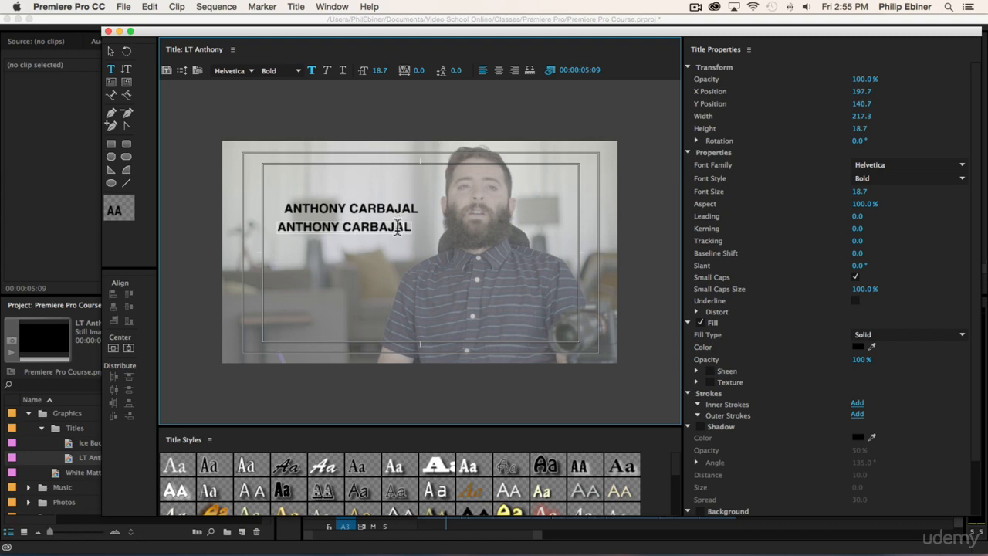
key(super+a)
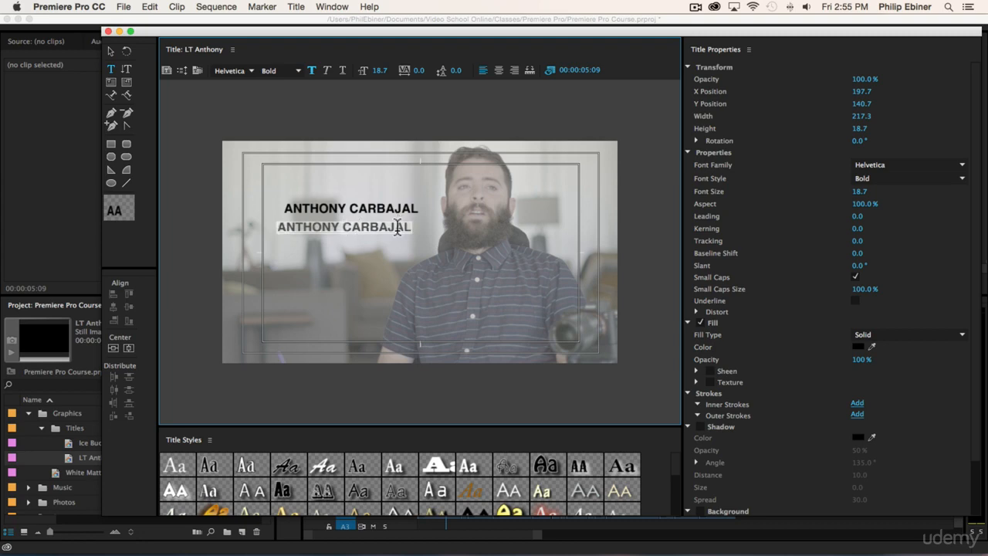
key(BackSpace)
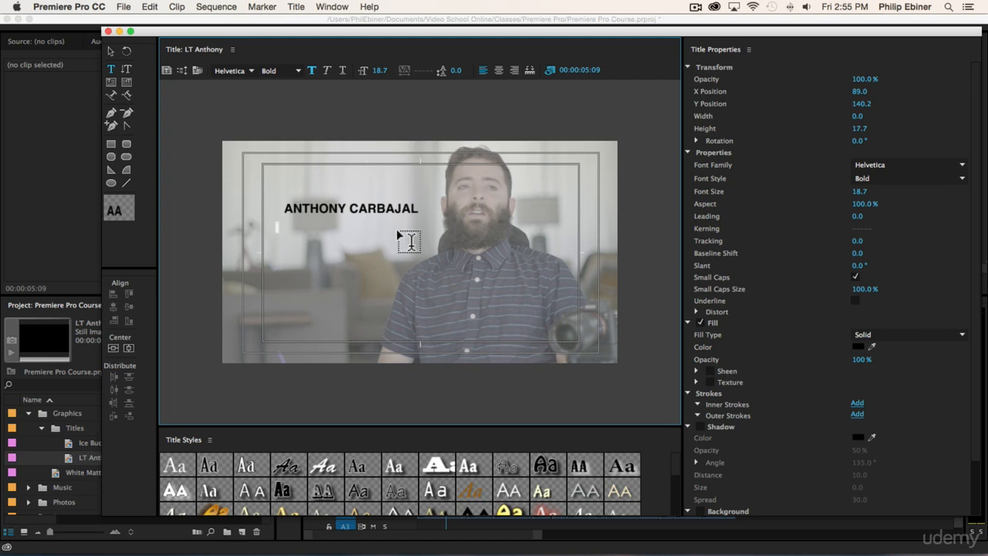
text(DIAG)
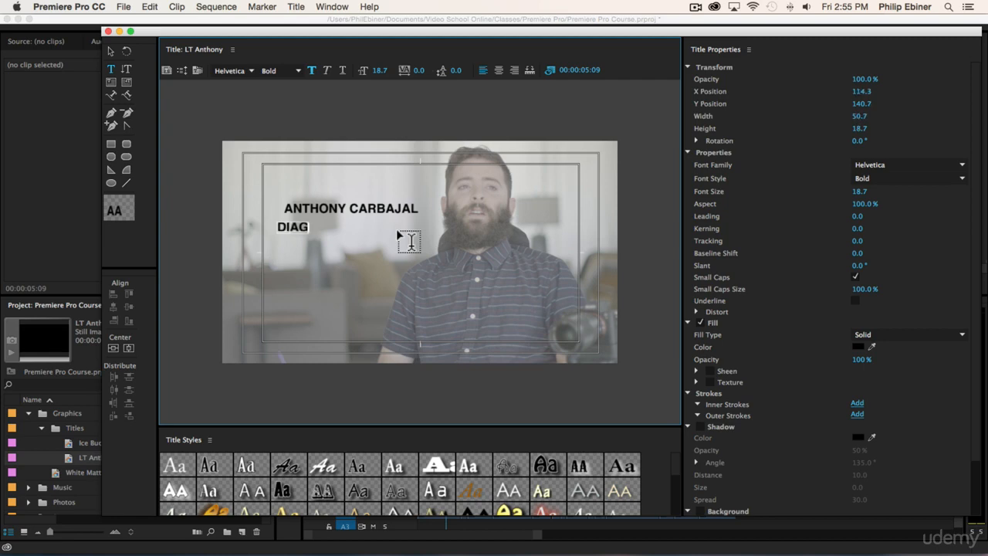
text(NOSED WITH ALS IN 2014)
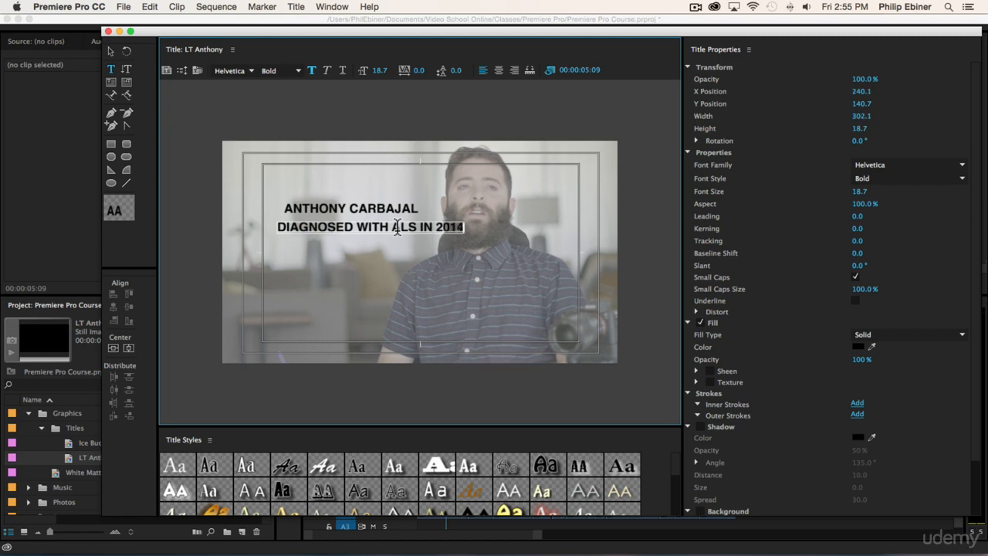
click(111, 51)
drag(410, 230, 370, 225)
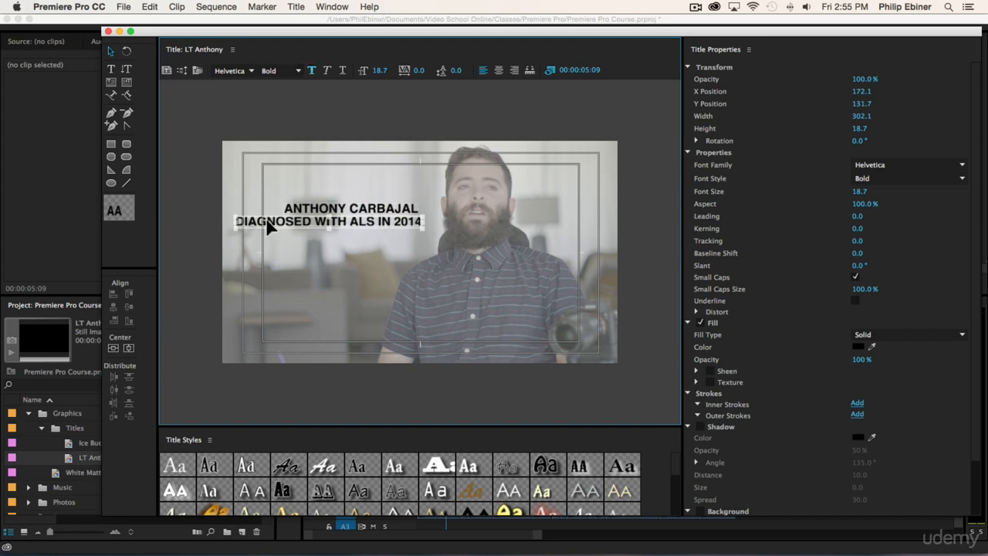
- Make the diagnosis line Regular weight with a smaller font size, positioned under the name
click(299, 70)
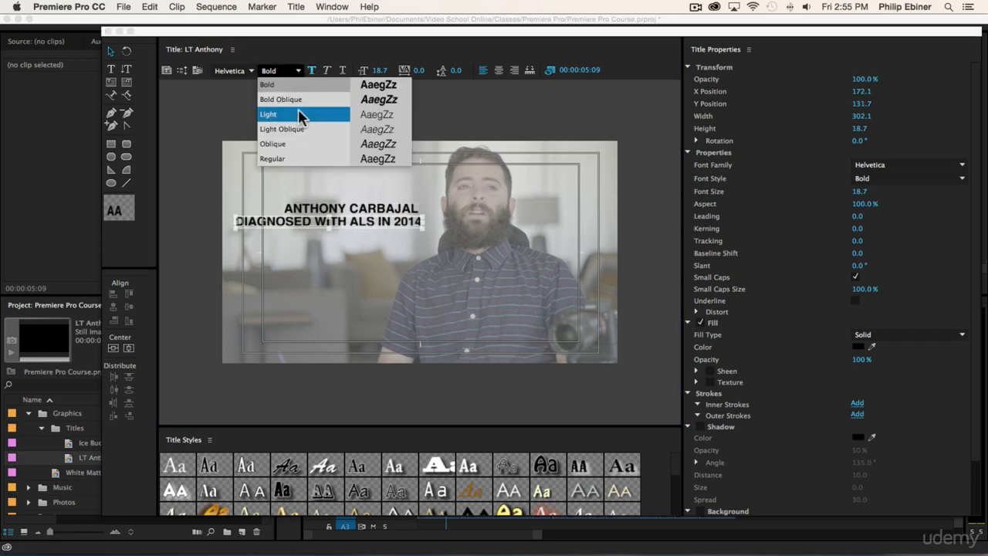
click(288, 157)
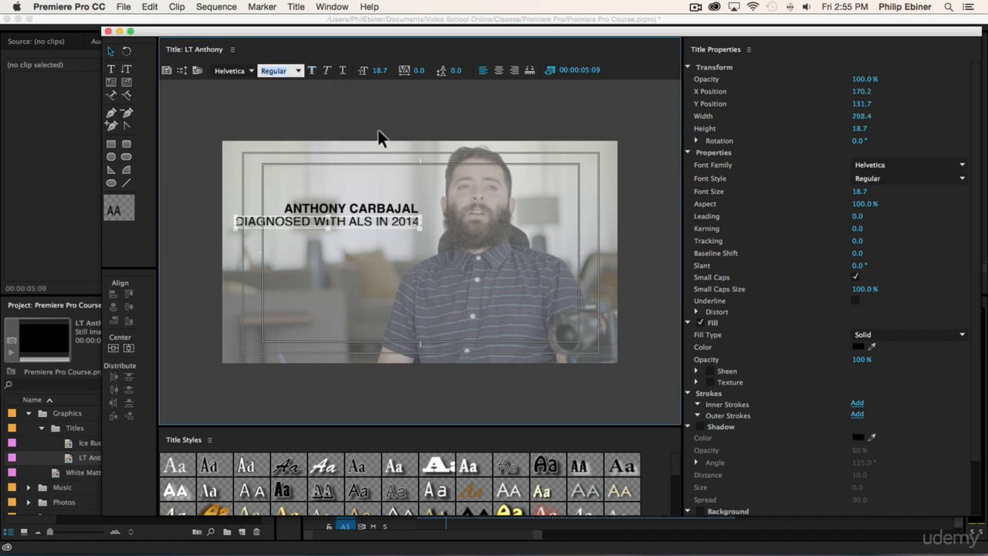
drag(378, 70, 349, 70)
drag(343, 217, 402, 215)
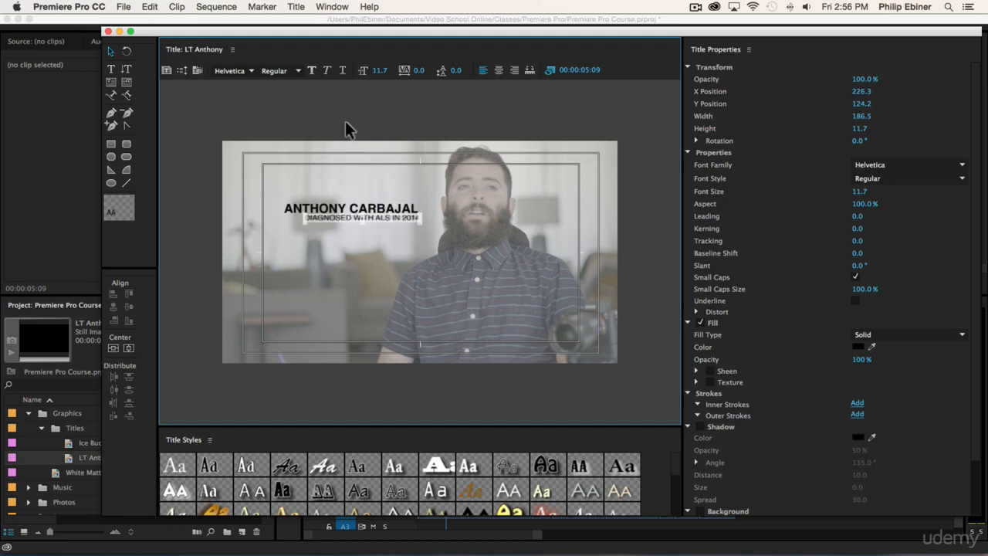
- Select the name and diagnosis line together and align their right edges
click(404, 245)
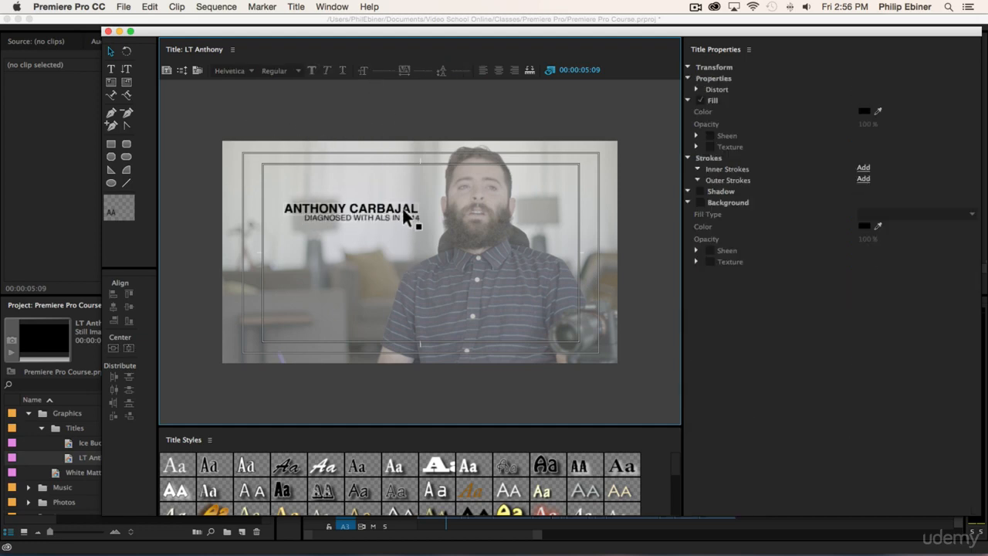
click(394, 214)
shift+click(386, 217)
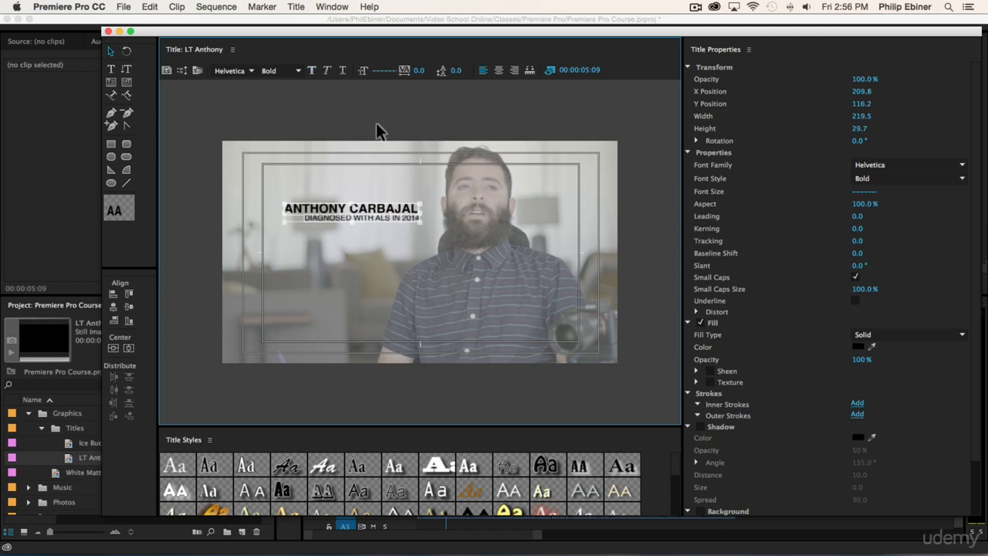
drag(240, 145, 476, 307)
click(366, 122)
click(380, 216)
shift+click(378, 214)
click(115, 323)
click(440, 131)
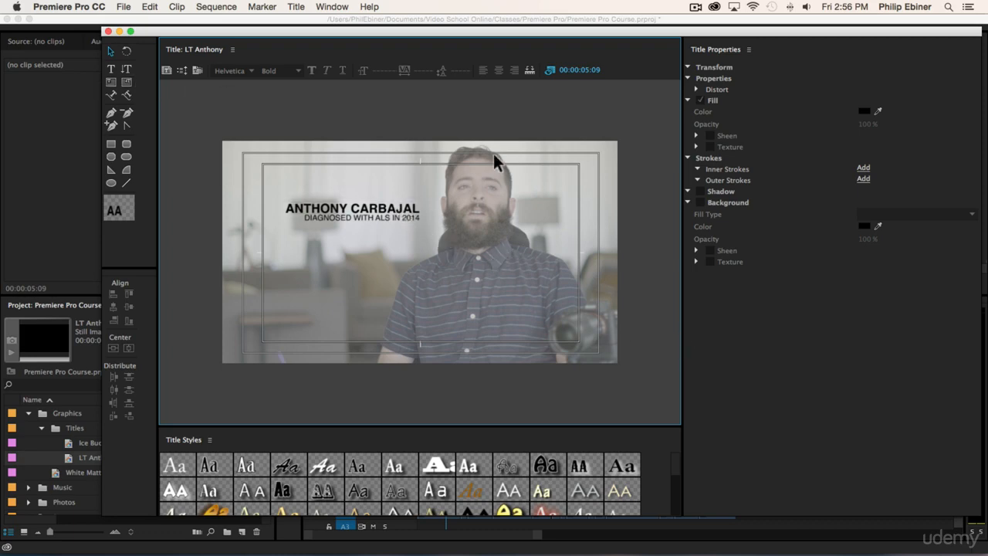
- Draw a white-filled 198 × 24 rectangle bar below the diagnosis line
click(111, 145)
drag(300, 234, 424, 248)
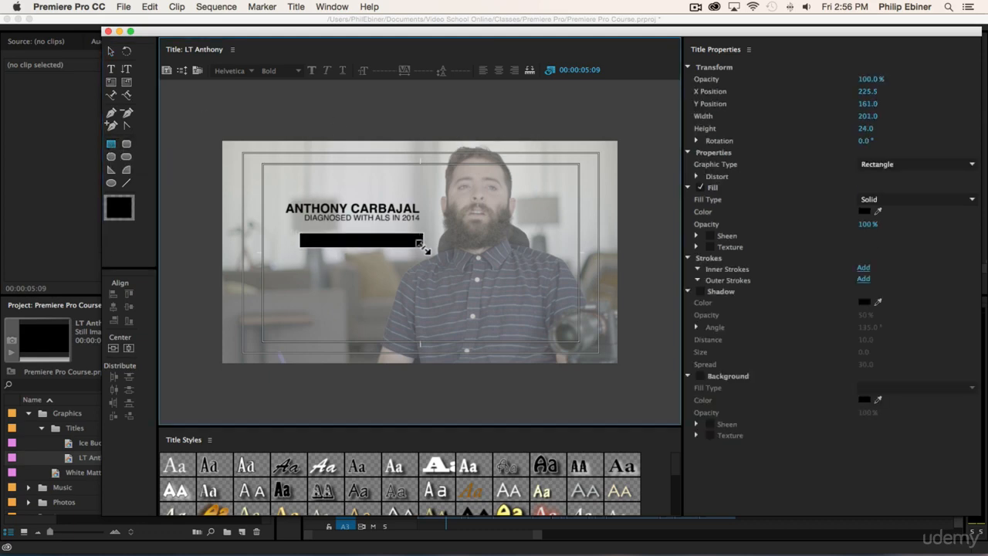
click(865, 211)
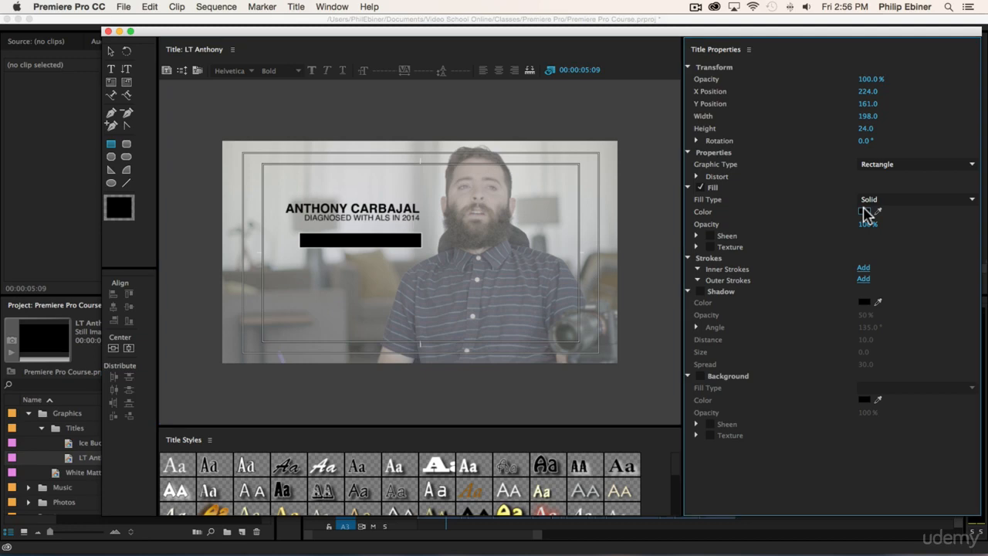
click(626, 127)
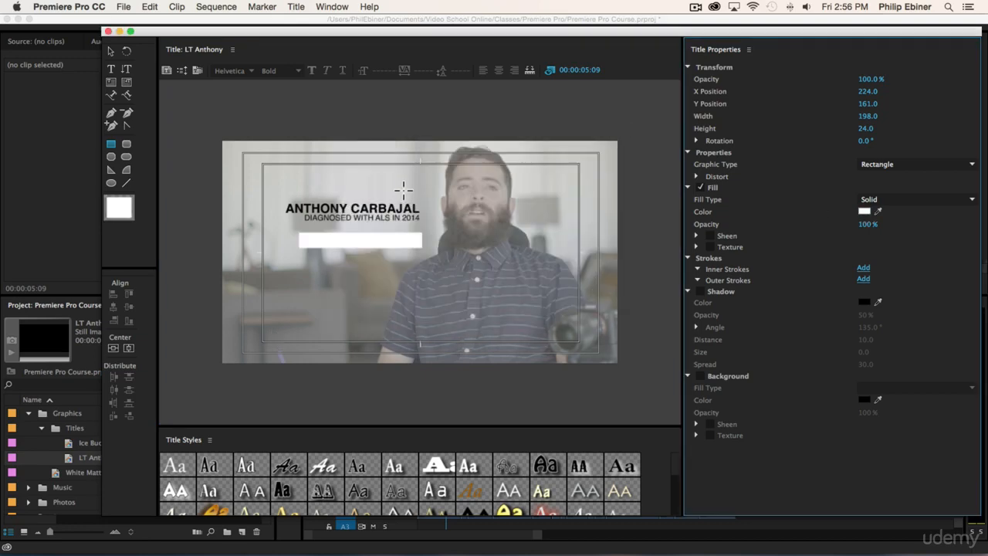
- Send the white bar to the back behind the text, then reselect the diagnosis line
click(377, 214)
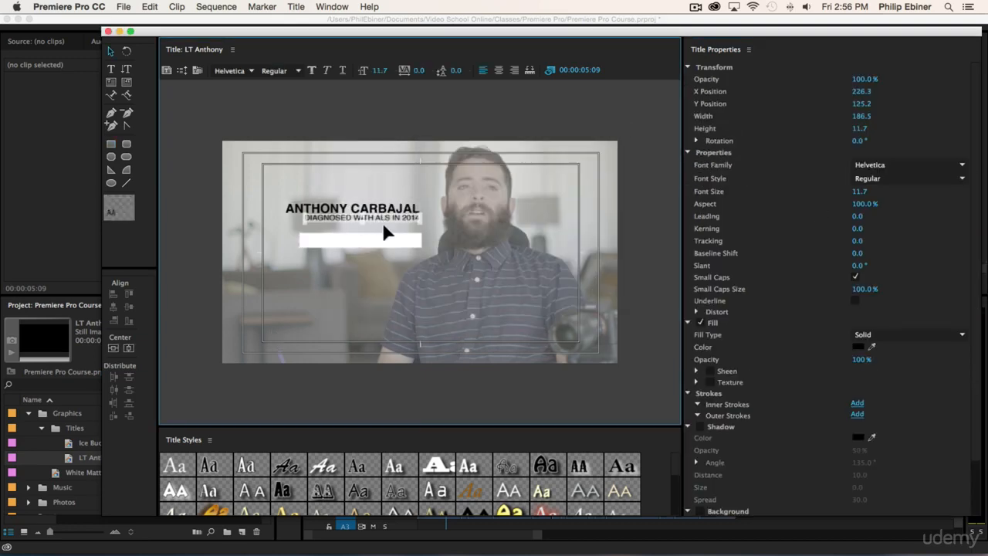
click(390, 239)
right_click(384, 237)
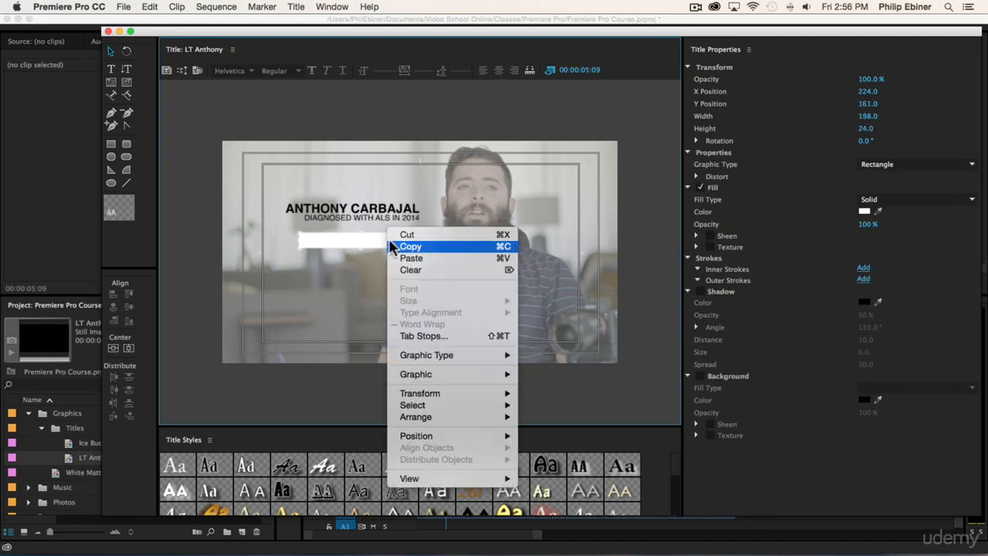
click(360, 240)
right_click(360, 237)
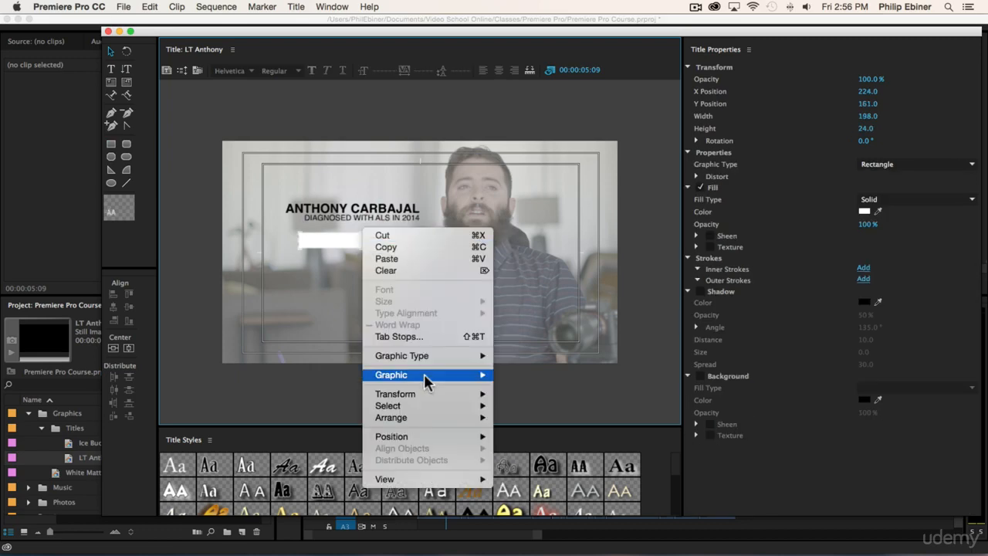
mouse_move(447, 415)
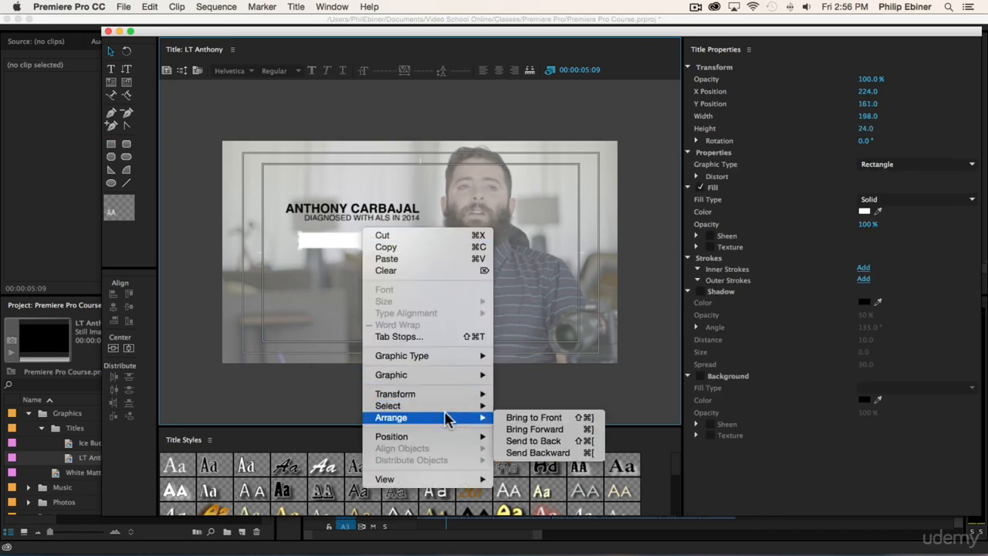
click(540, 441)
click(414, 224)
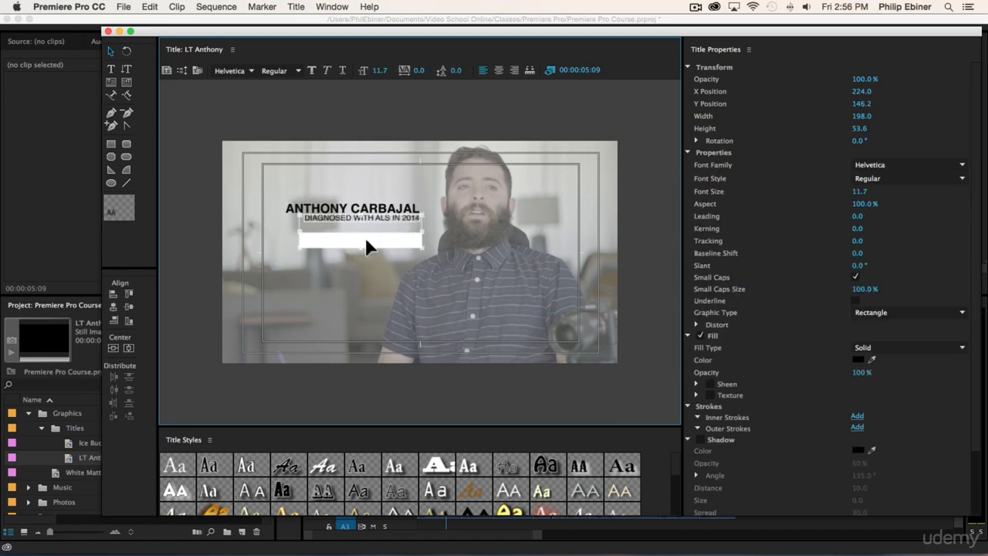
- Centre the subtitle vertically on the white bar and centre both horizontally under the name
click(129, 309)
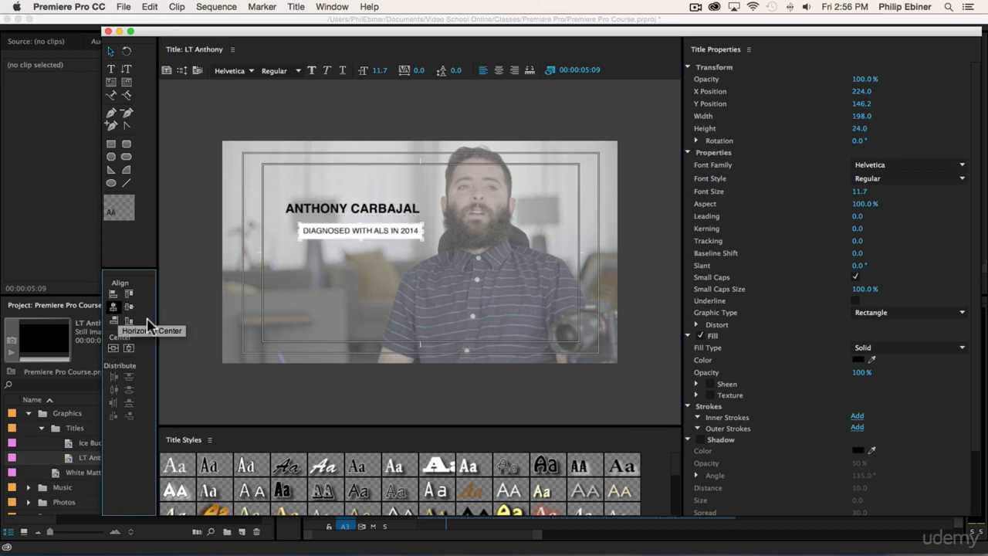
drag(409, 231, 400, 221)
drag(261, 172, 605, 317)
click(114, 308)
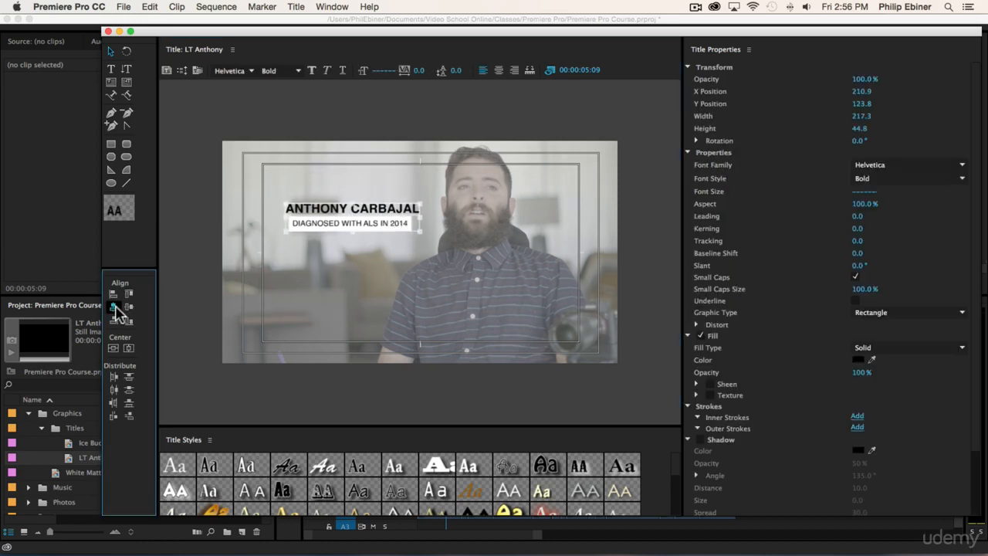
click(390, 76)
- Nudge the whole lower third (name, subtitle, bar) into its final position
drag(262, 139, 452, 298)
mouse_move(382, 223)
mouse_down()
mouse_move(379, 233)
mouse_move(381, 223)
mouse_up()
click(377, 114)
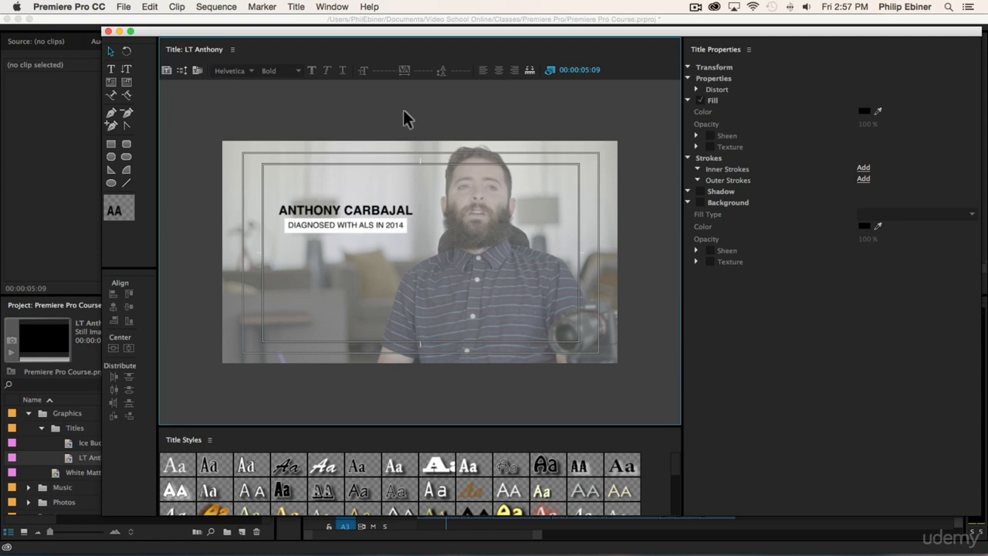
click(308, 222)
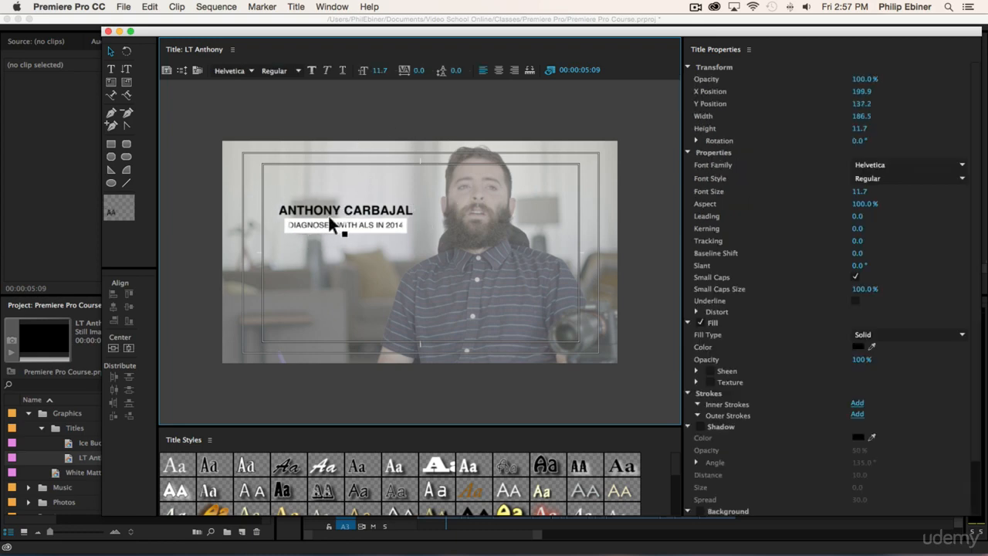
click(510, 192)
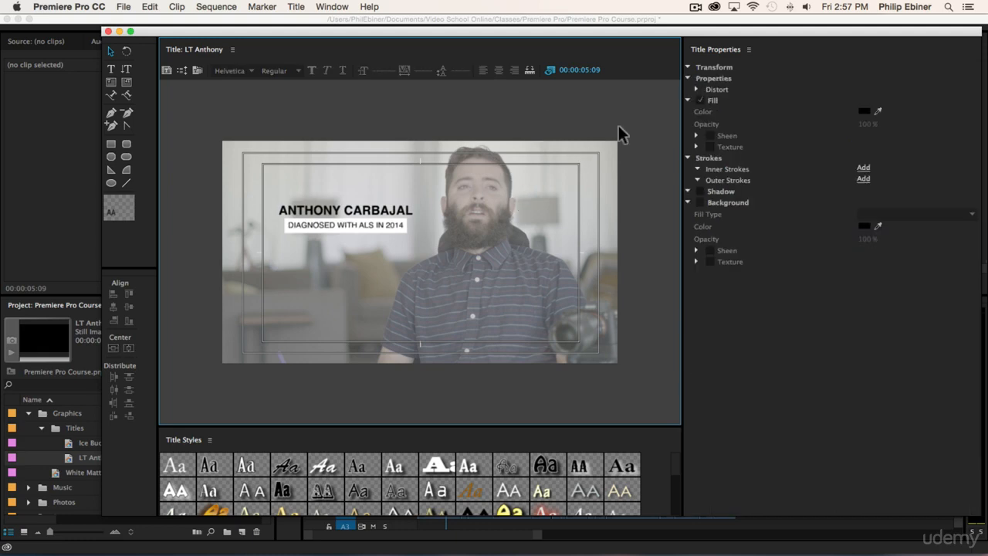
- Place LT Anthony at 00:00:00:00 above the interview and preview it zoomed in
click(108, 31)
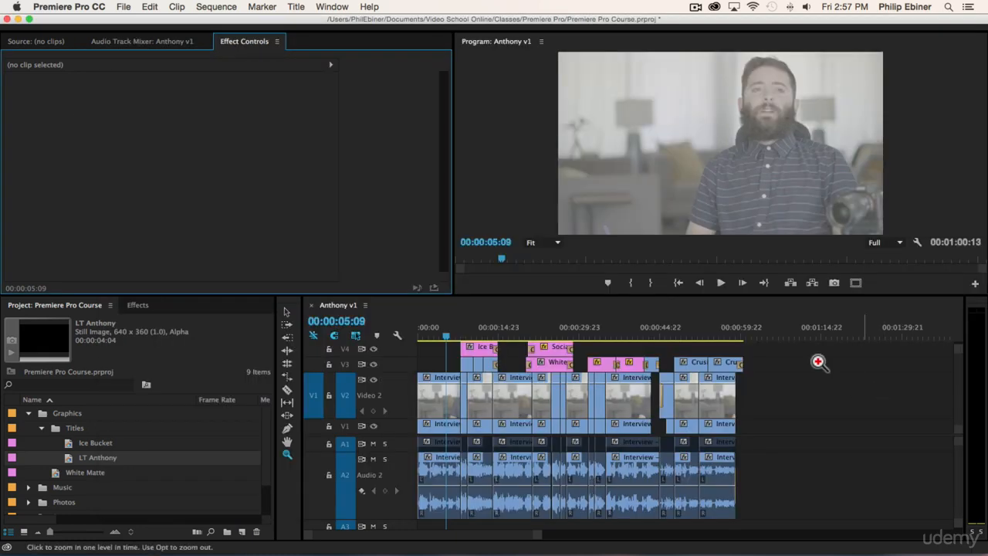
drag(122, 458, 426, 365)
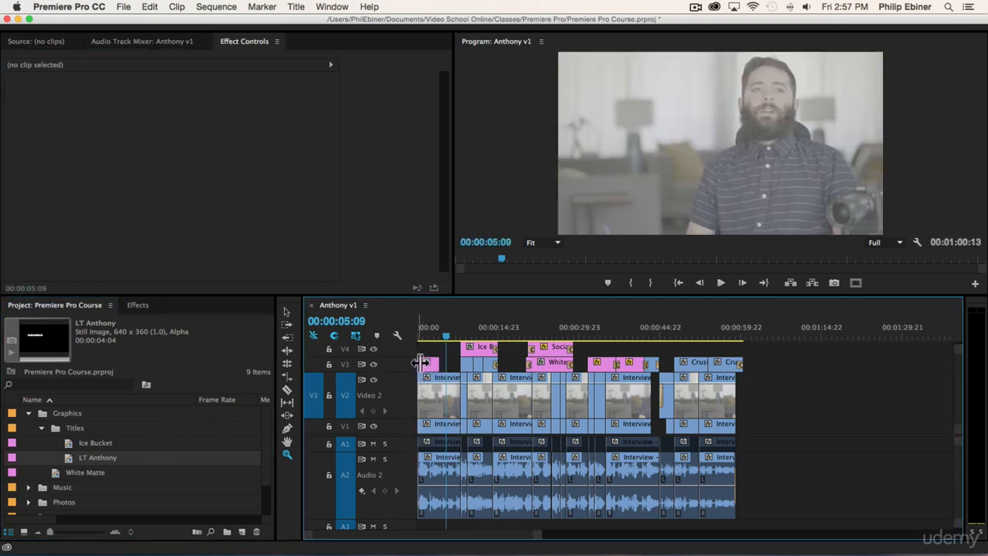
click(554, 371)
click(553, 371)
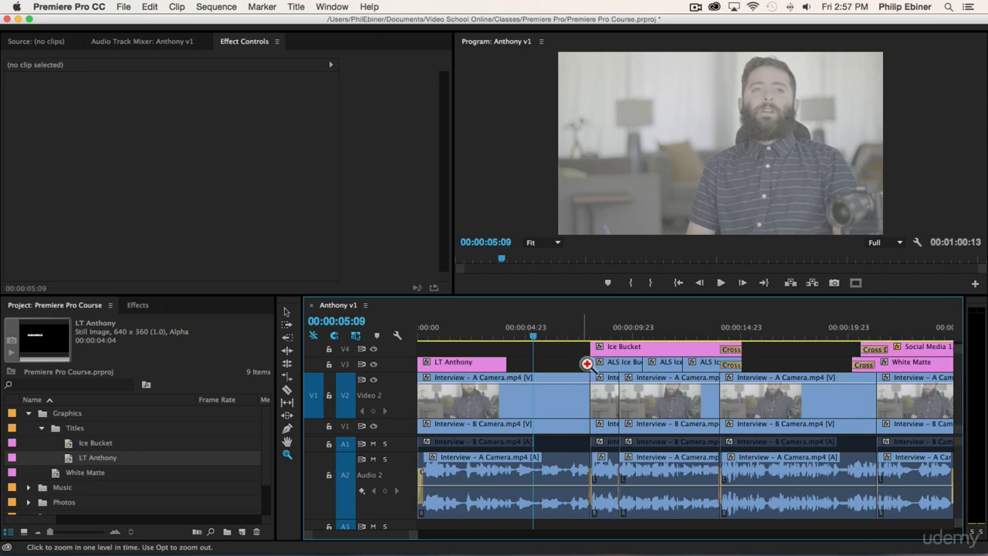
key(space)
key(space)
key(v)
- Move the LT Anthony clip up to track V4 and shrink the Video 2 track height
click(479, 371)
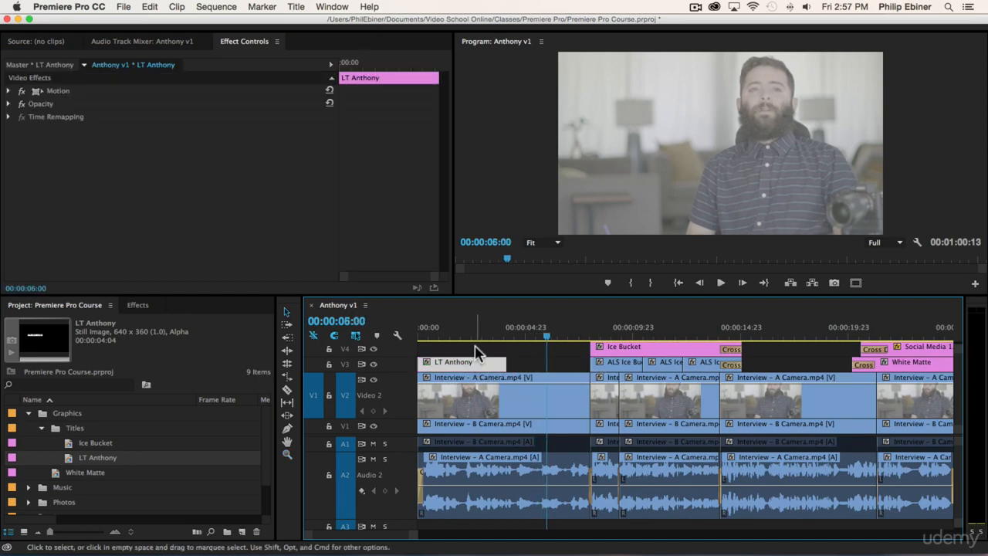
drag(460, 366, 375, 333)
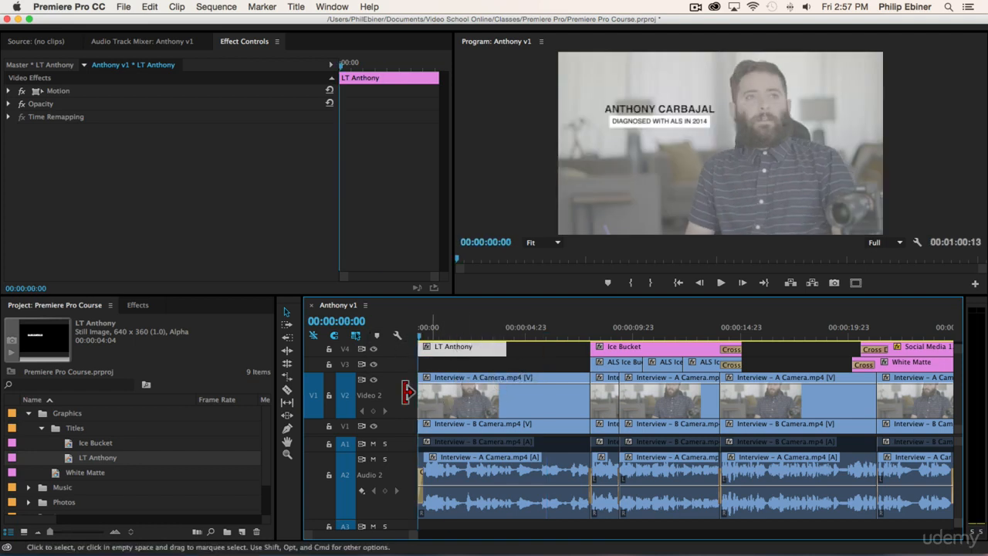
drag(370, 377, 428, 434)
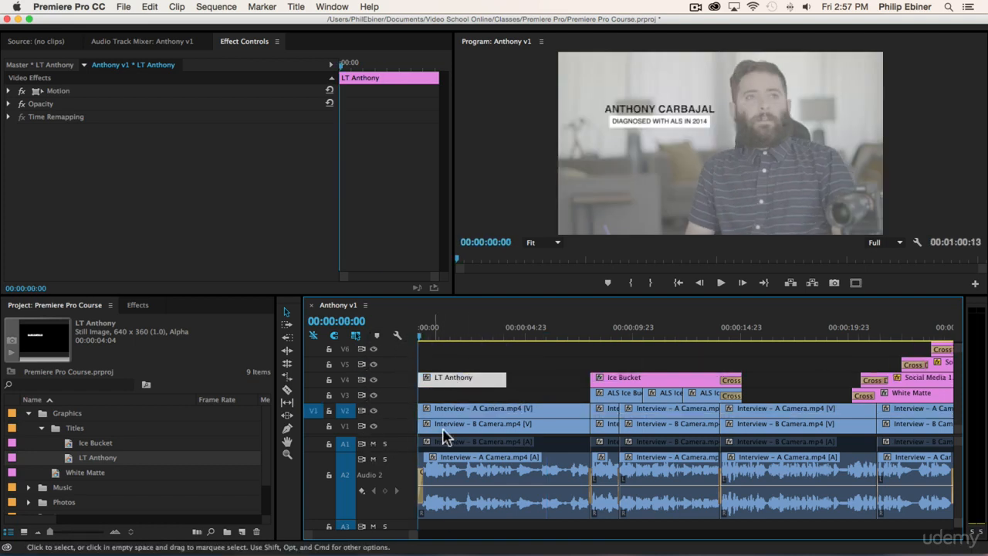
- Extend LT Anthony's end to where the Ice Bucket clip begins and preview the result
click(452, 430)
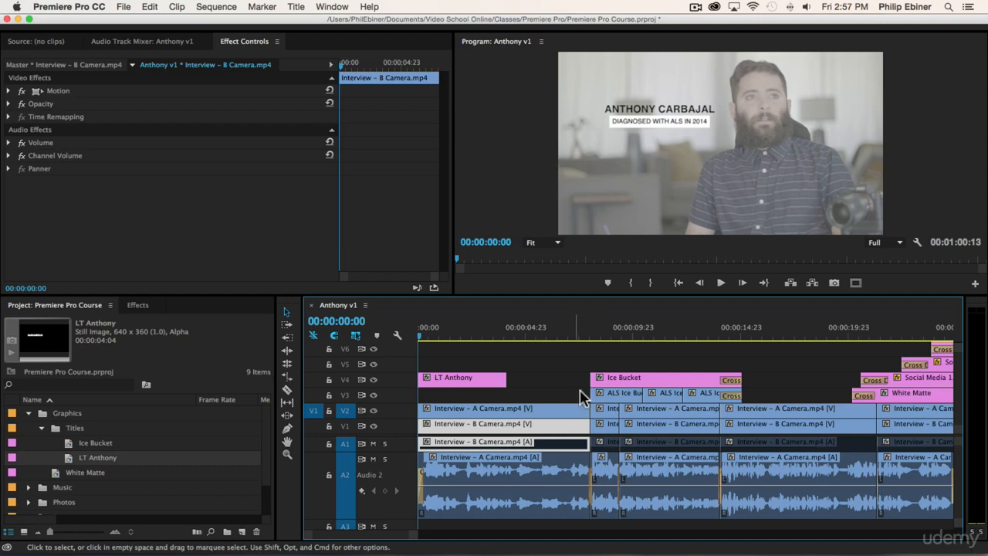
drag(618, 337, 412, 344)
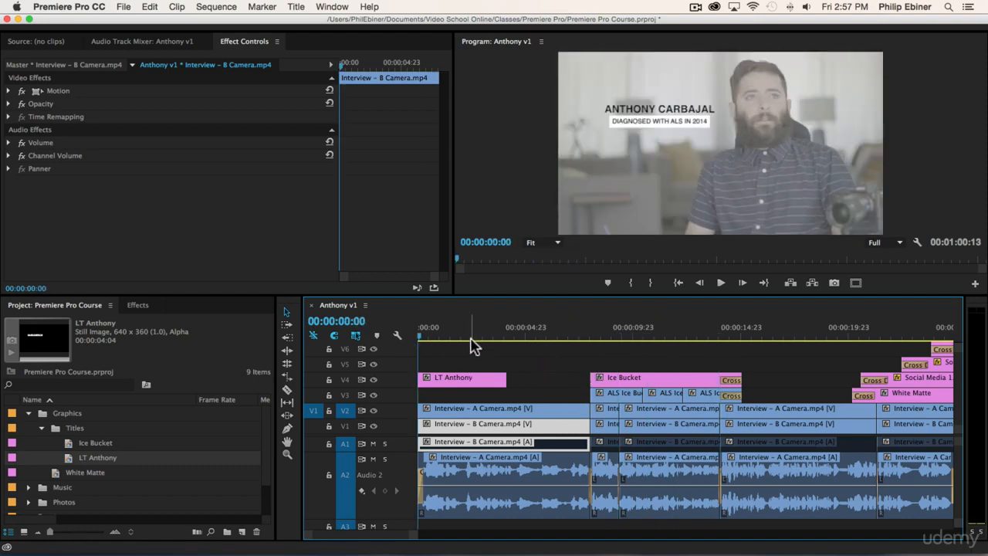
key(space)
drag(508, 380, 589, 380)
click(572, 333)
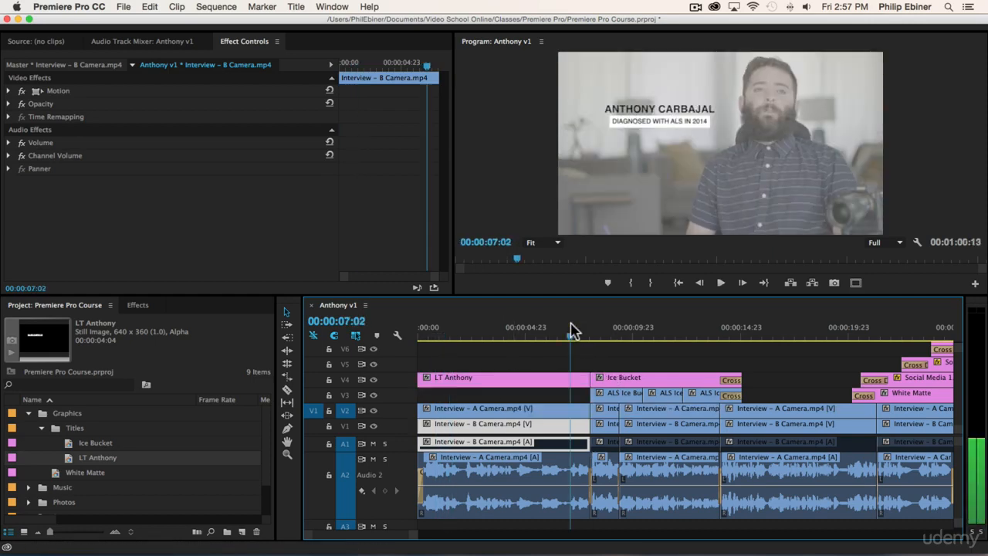
key(space)
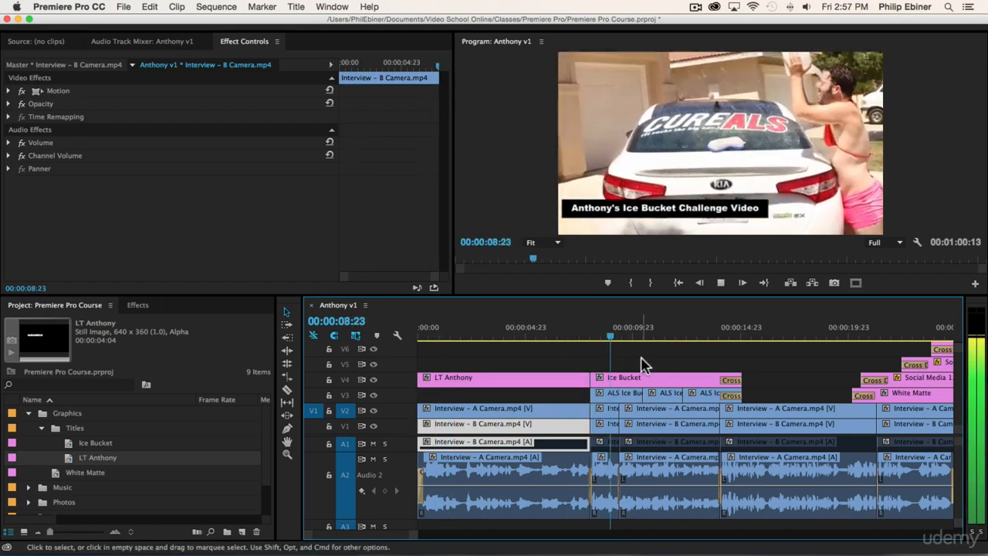
click(526, 334)
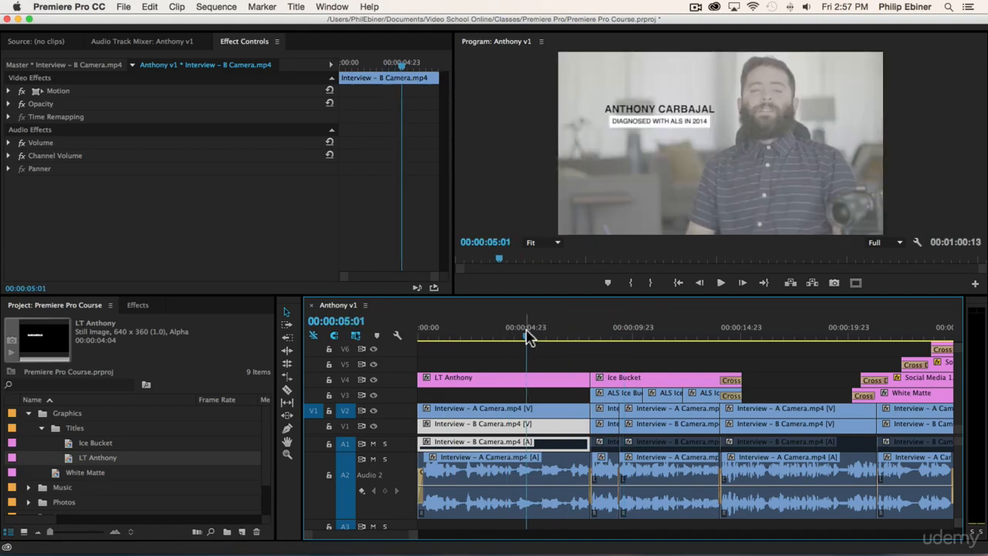